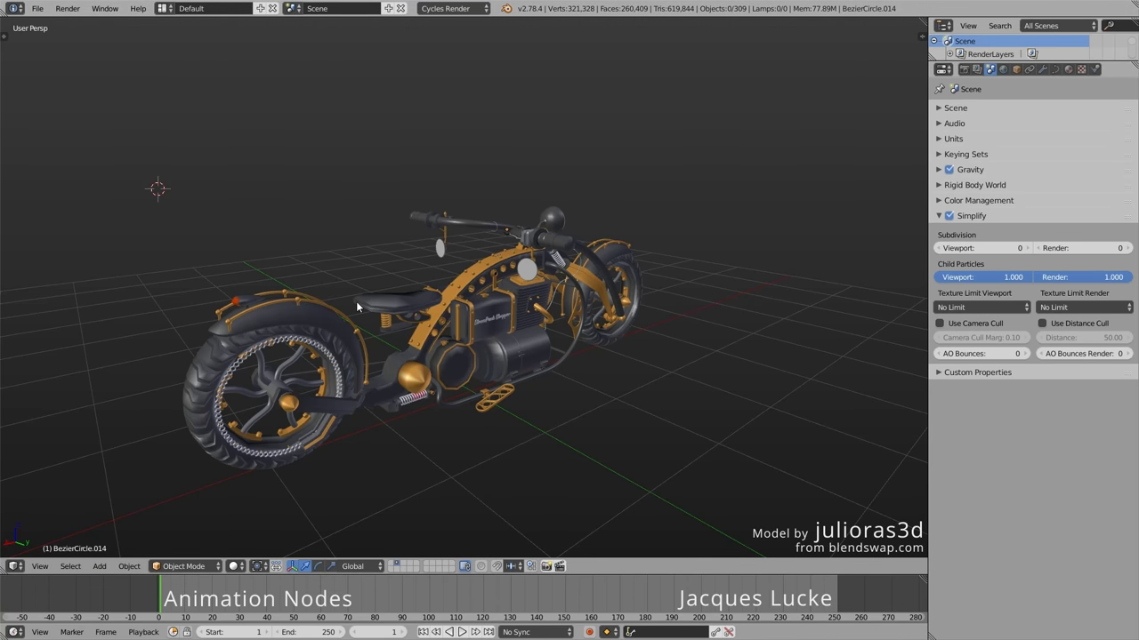
Step: Select all 309 motorcycle parts, store their current transforms as initial ID keys, and group them
key(a)
key(t)
click(7, 259)
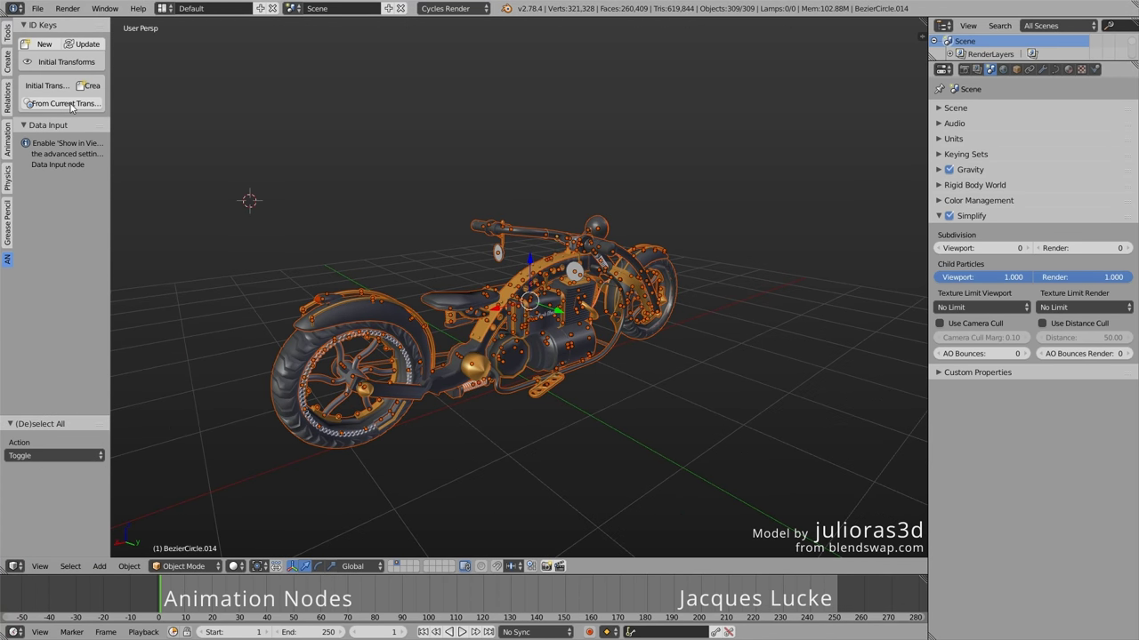
click(72, 104)
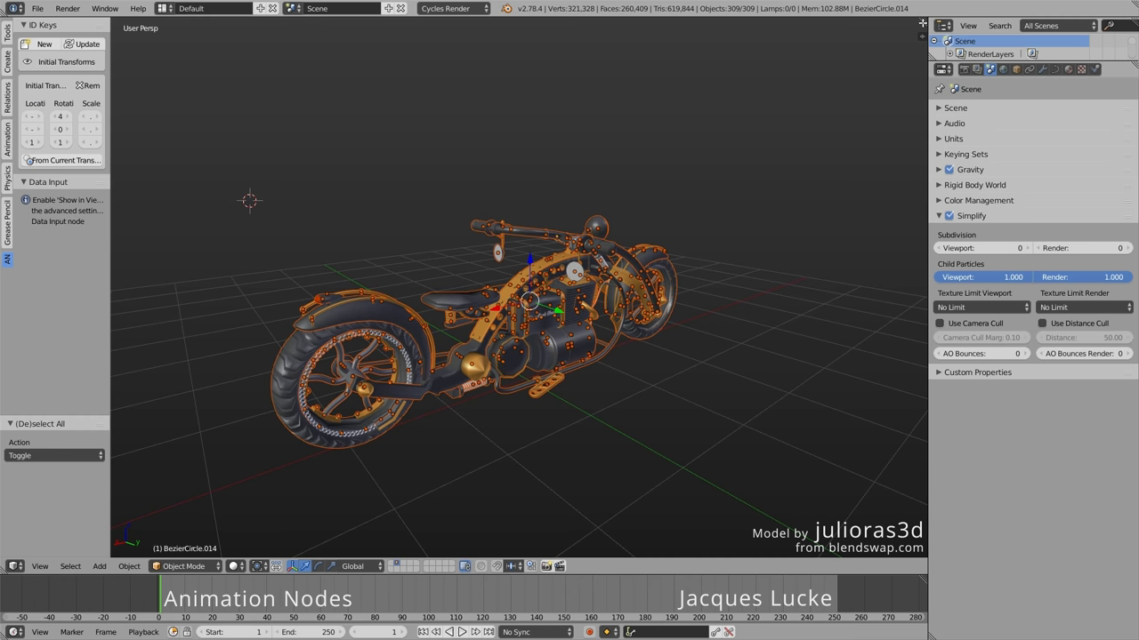
key(ctrl+g)
drag(925, 30, 11, 224)
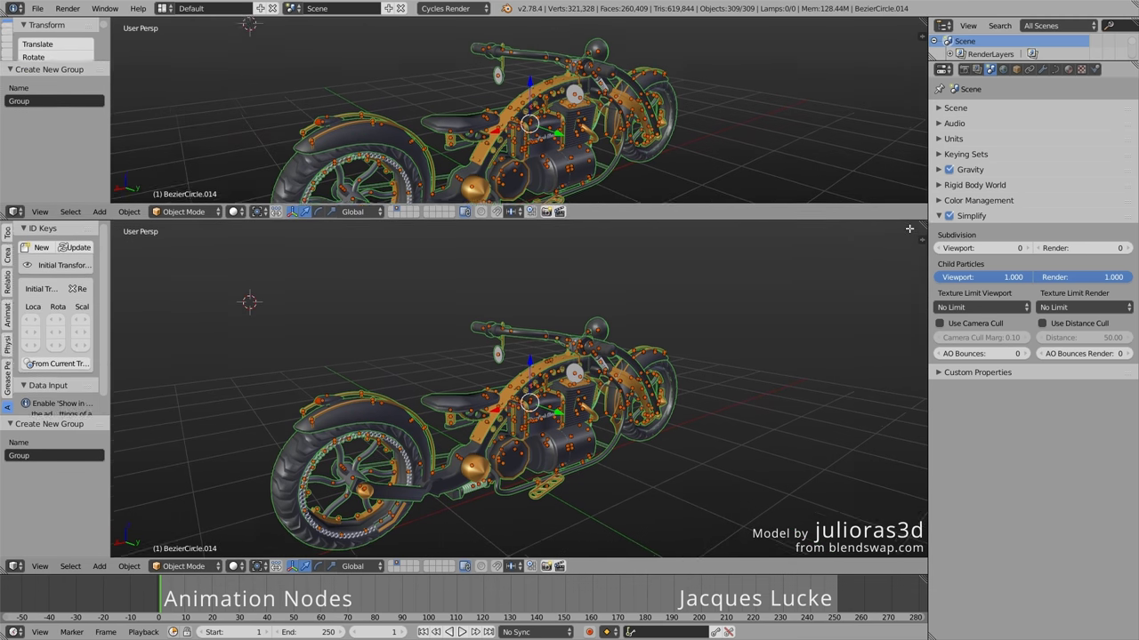
Step: Turn the upper area into a node editor holding a new Animation Nodes tree
click(15, 235)
click(54, 397)
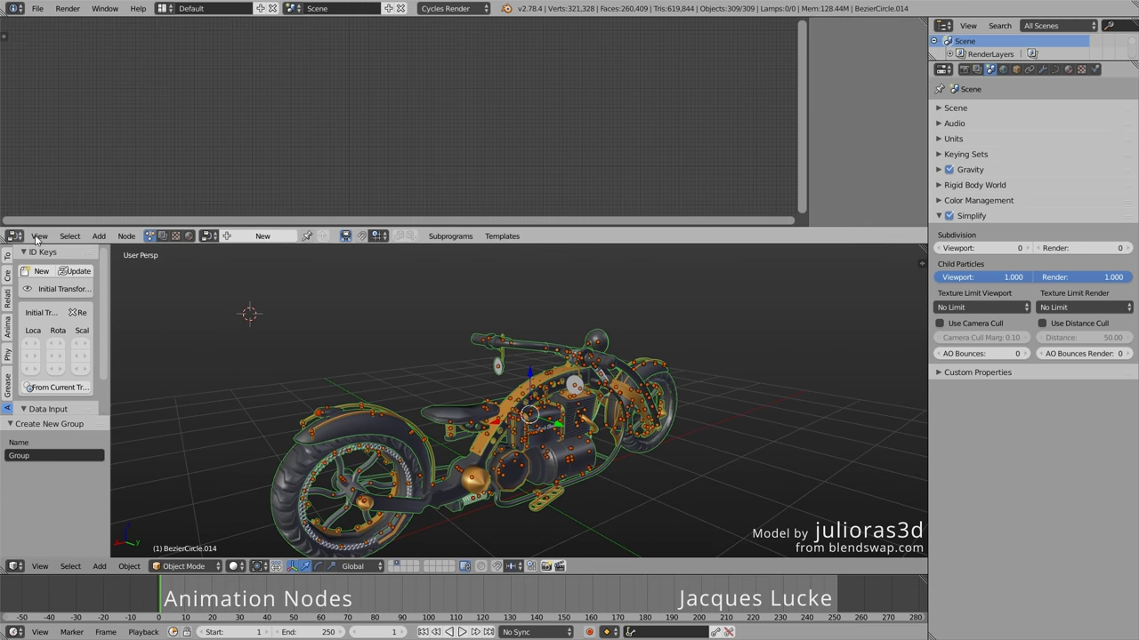
click(233, 235)
Step: Add an Objects from Group node set to read 'Group'
key(ctrl+a)
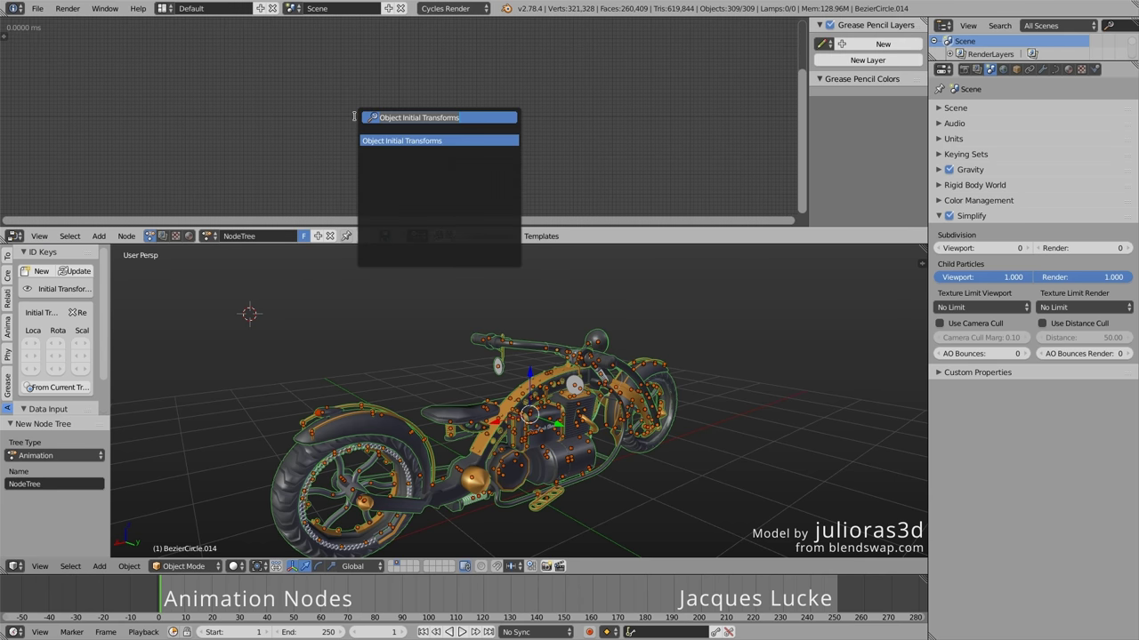
text(ob)
text(s from)
key(Return)
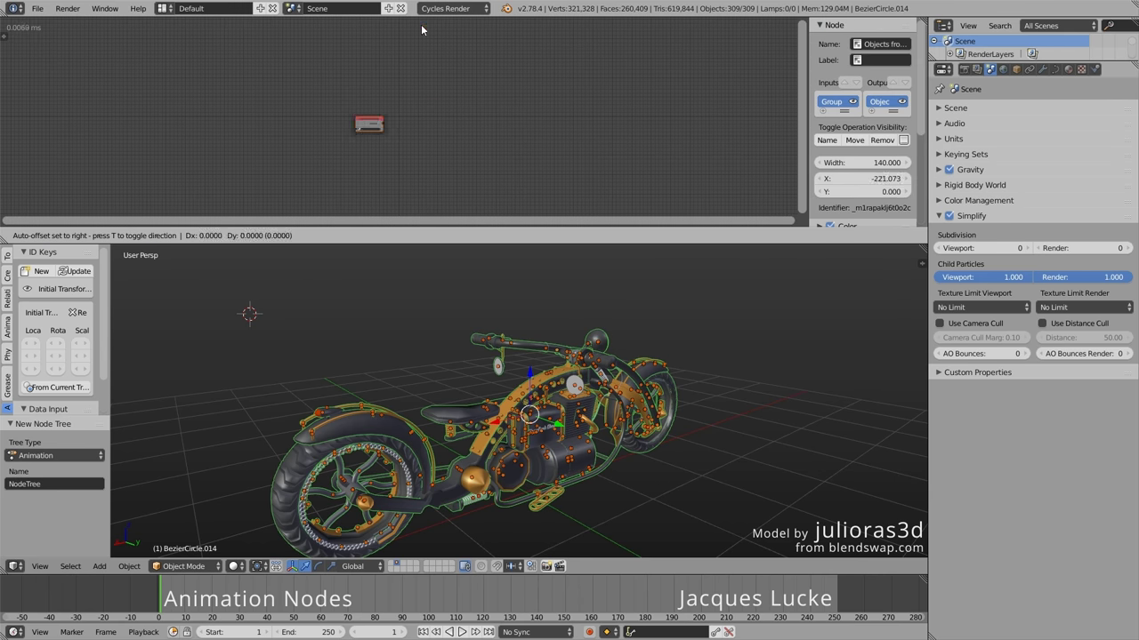
click(342, 121)
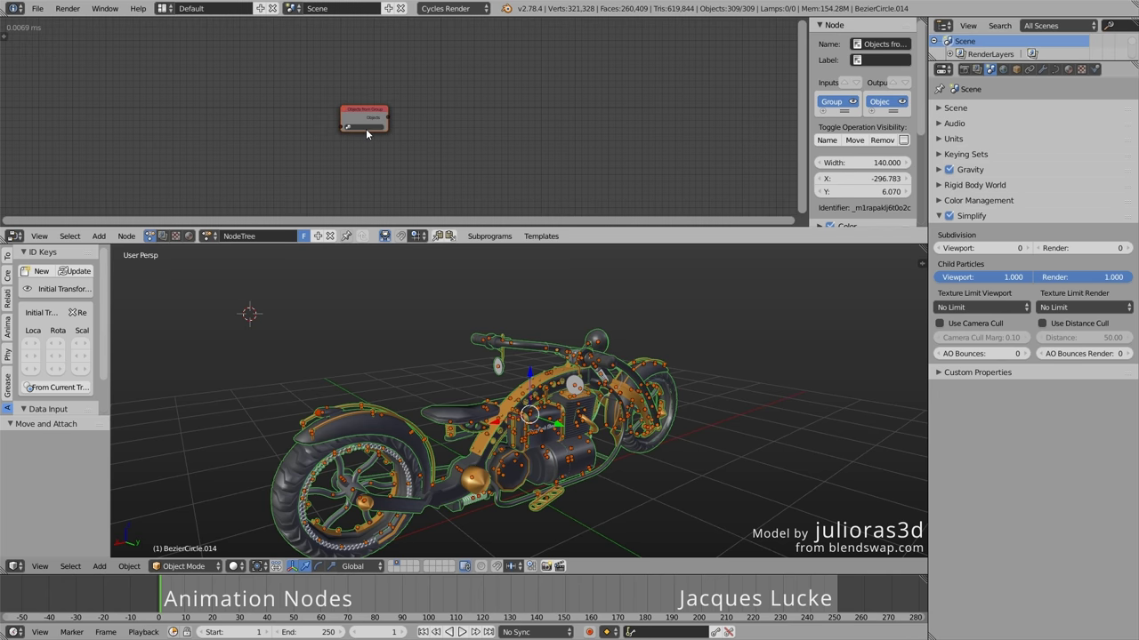
scroll(366, 131, up, 1)
click(386, 126)
click(388, 140)
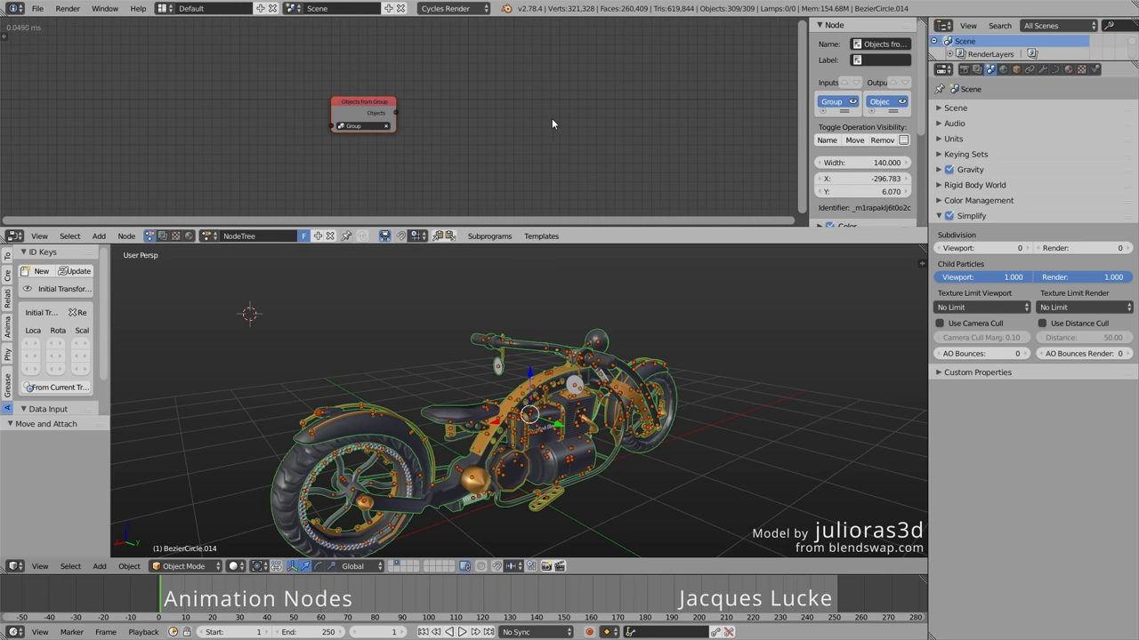
Step: Search for and add an Object Matrix Output node
key(ctrl+a)
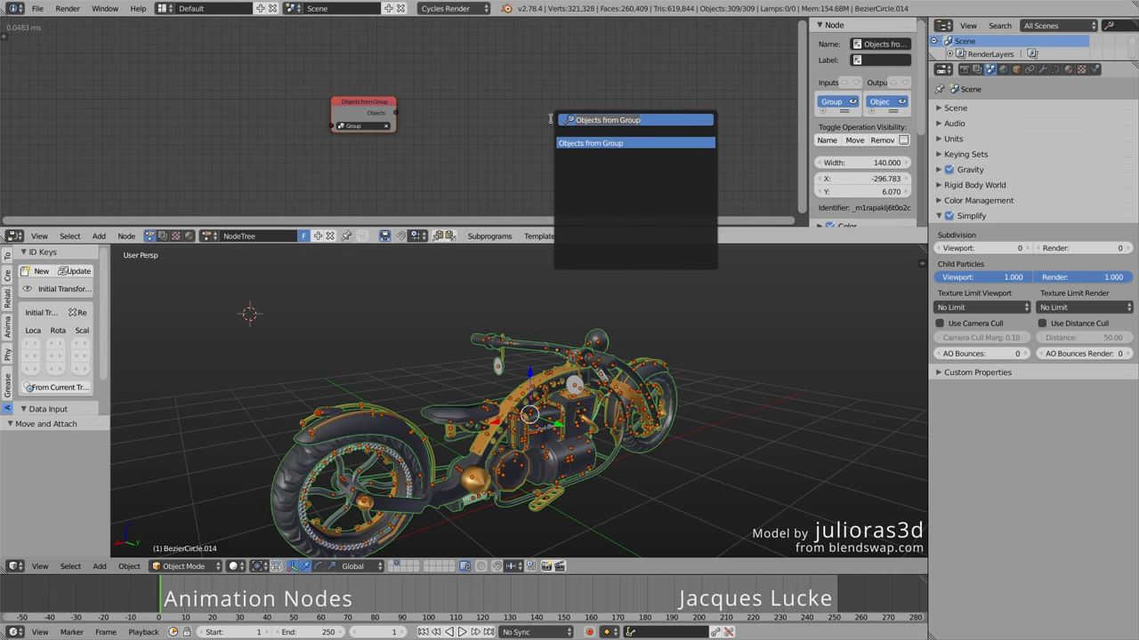
text(object ma)
key(Down)
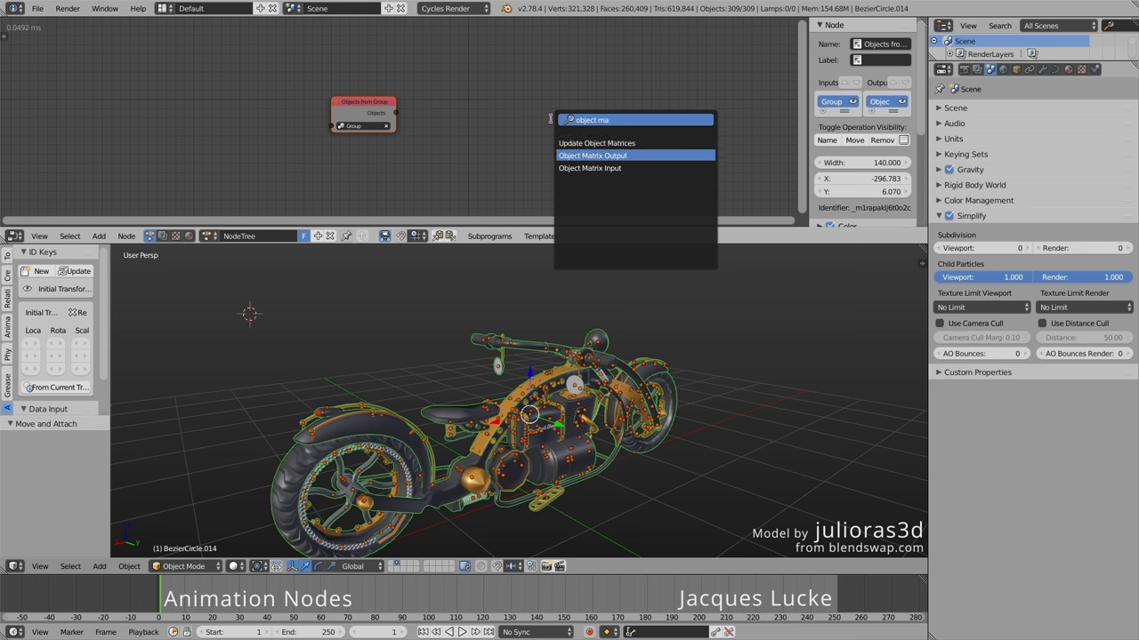
key(Return)
Step: Place the Object Matrix Output, link the group's objects to it, and add an Object ID Key node
click(617, 110)
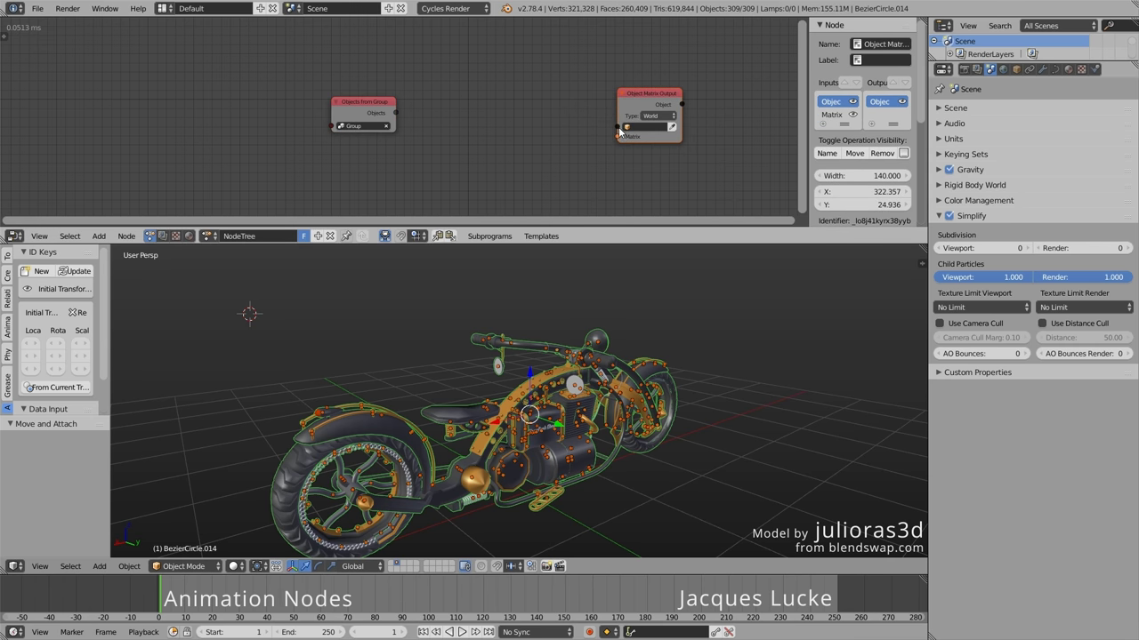
drag(620, 132, 388, 113)
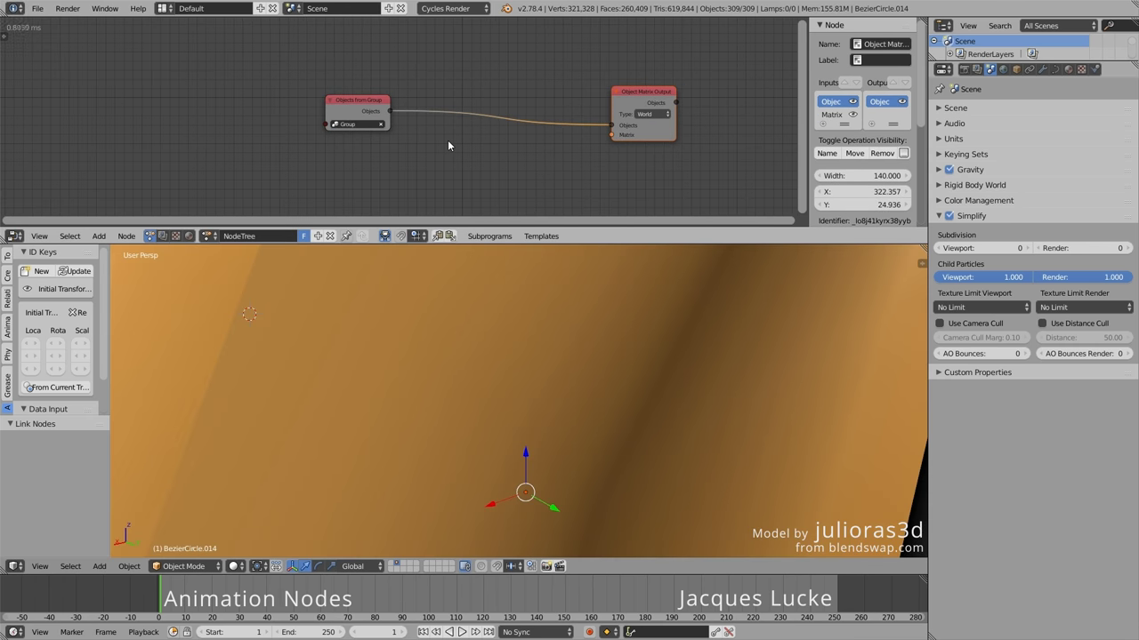
key(ctrl+a)
text(i)
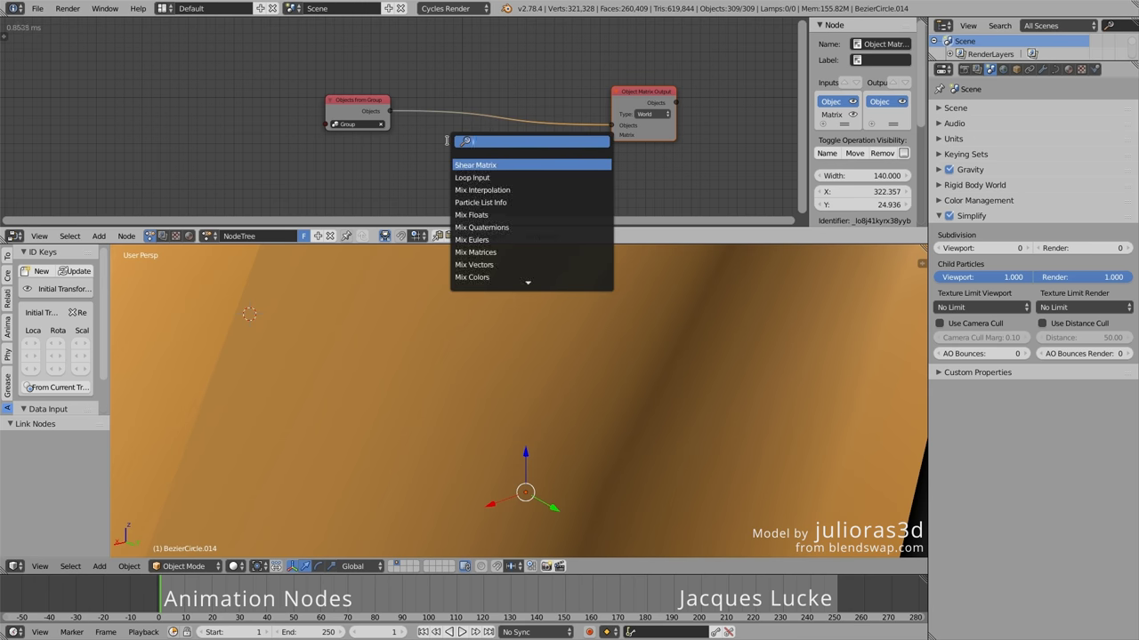
text(d key)
key(Return)
click(426, 139)
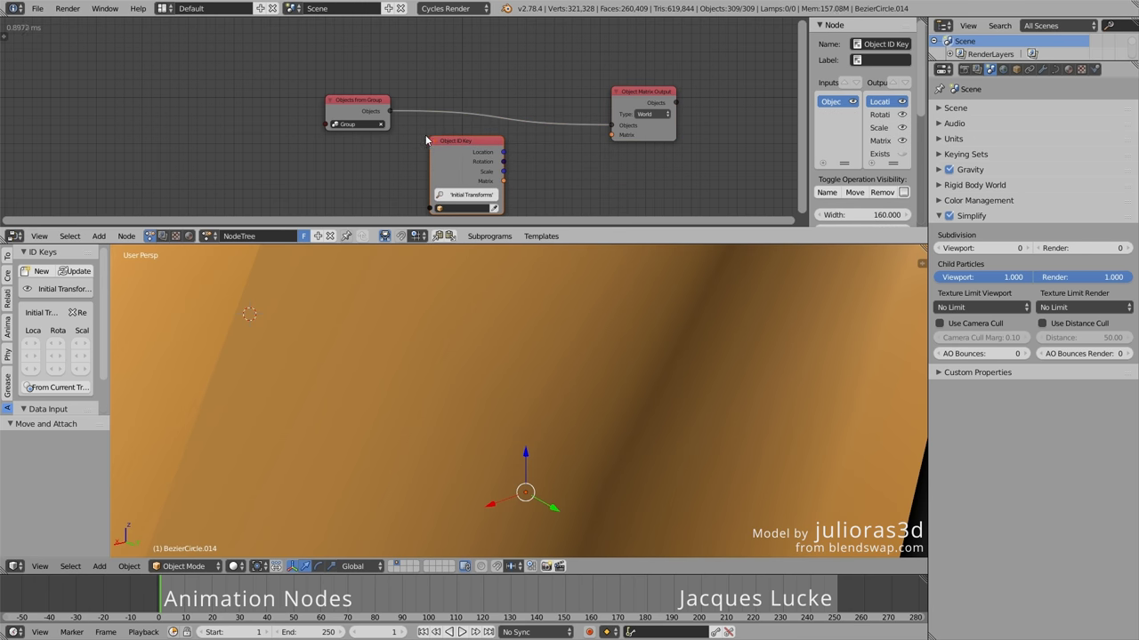
Step: Feed the objects into the Object ID Key and its Initial Transforms matrices into the output
drag(388, 113, 411, 165)
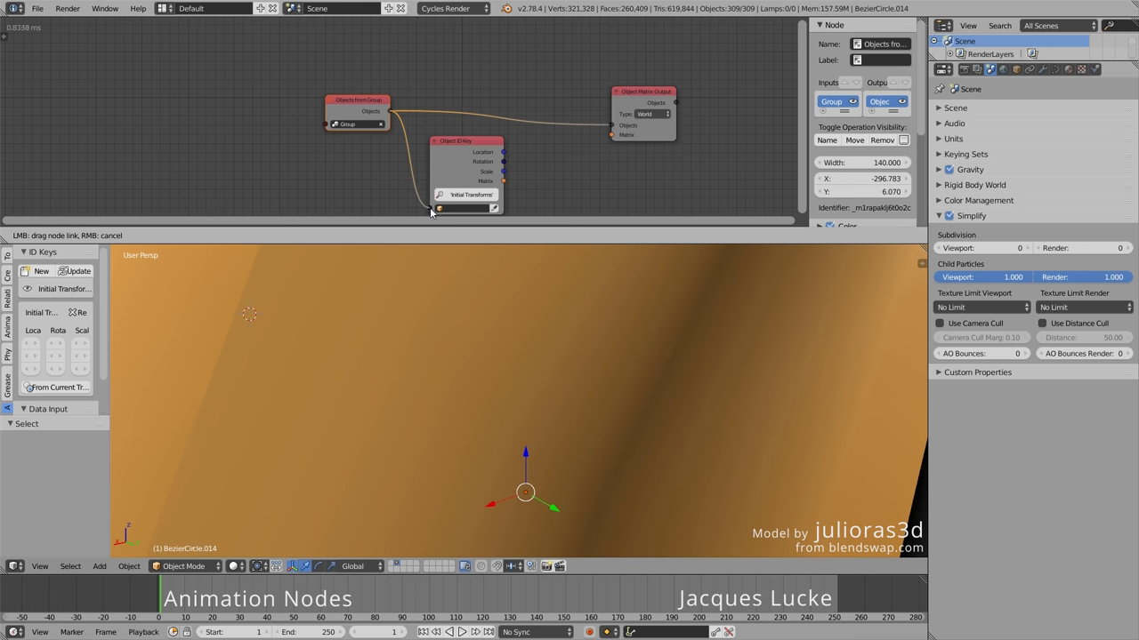
drag(431, 212, 431, 209)
drag(609, 134, 742, 130)
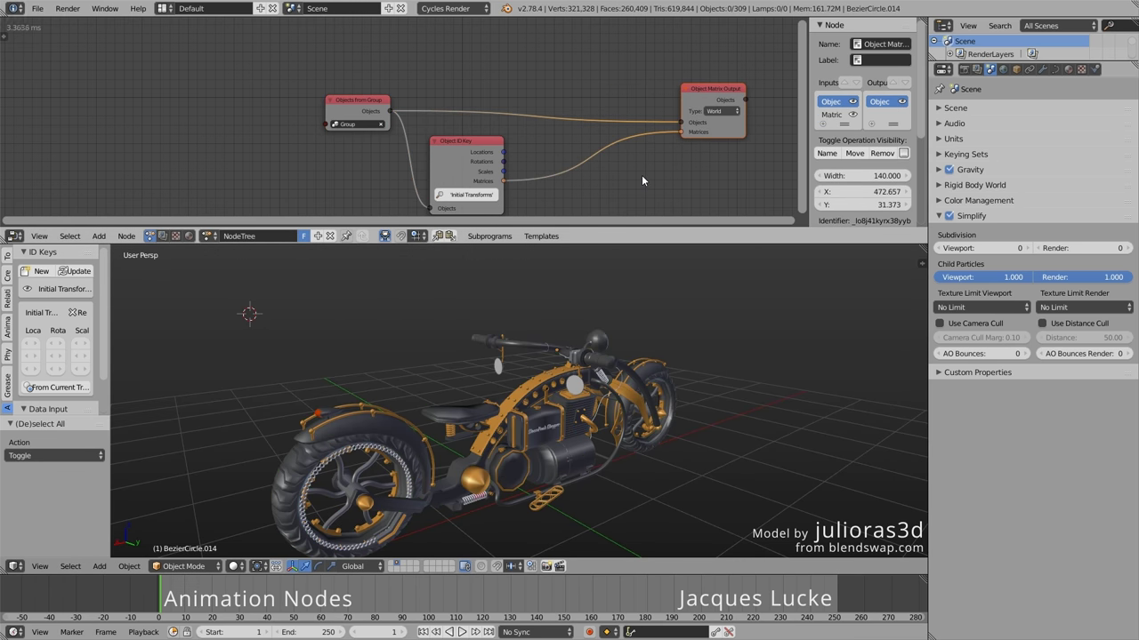
key(ctrl+a)
Step: Insert an Offset Matrices node before the Object Matrix Output and lower its falloff to 0
text(offset)
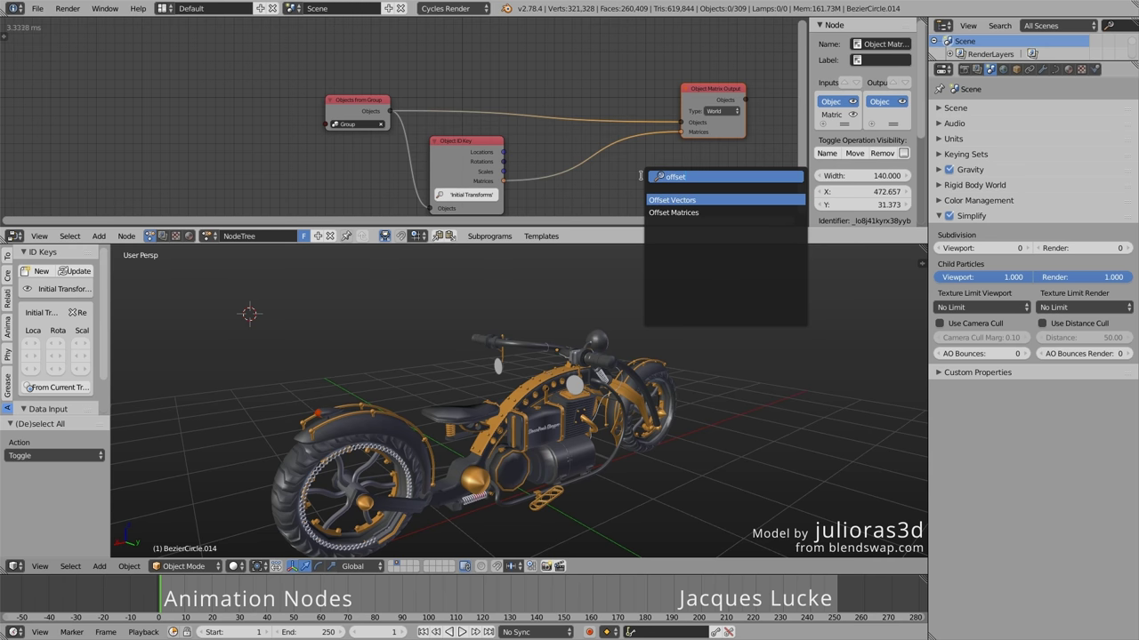
click(673, 212)
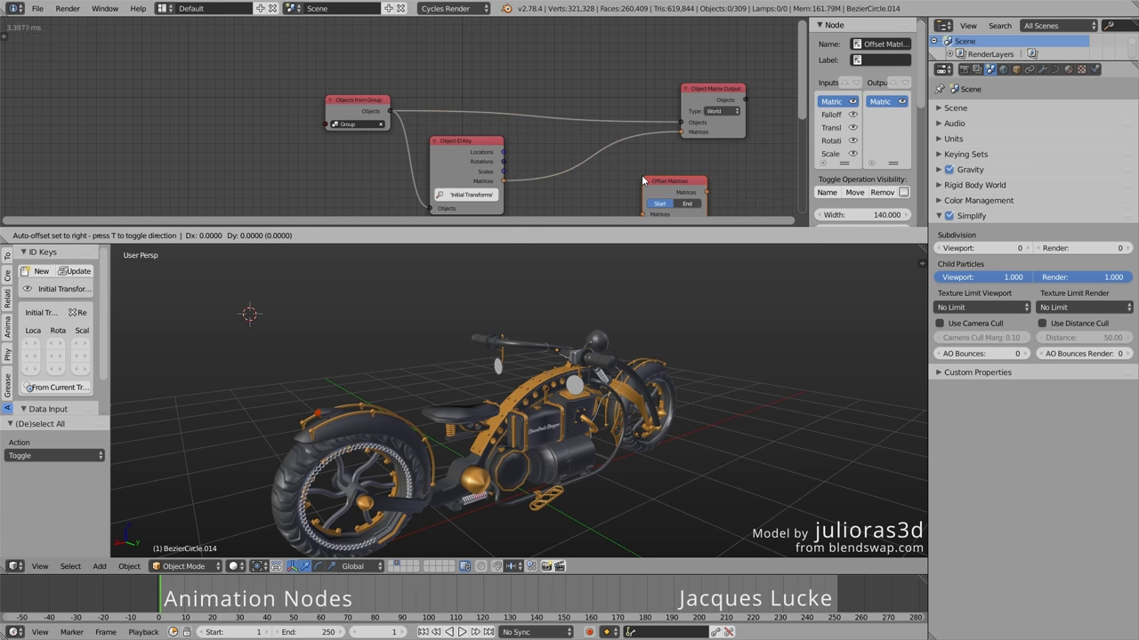
click(608, 120)
scroll(600, 118, down, 2)
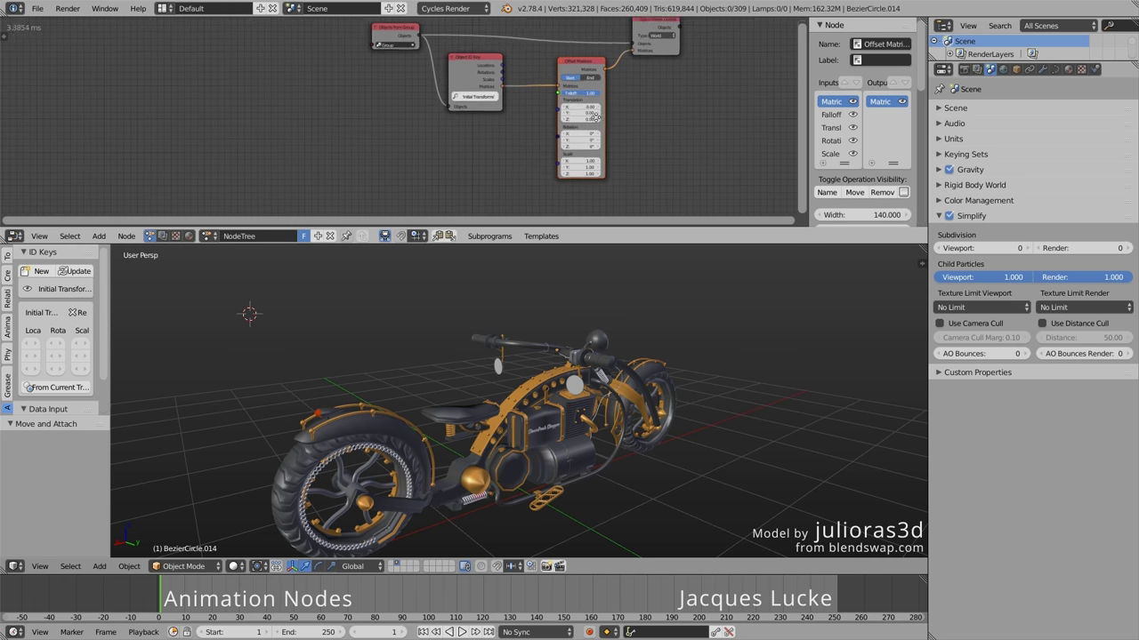
scroll(587, 142, up, 1)
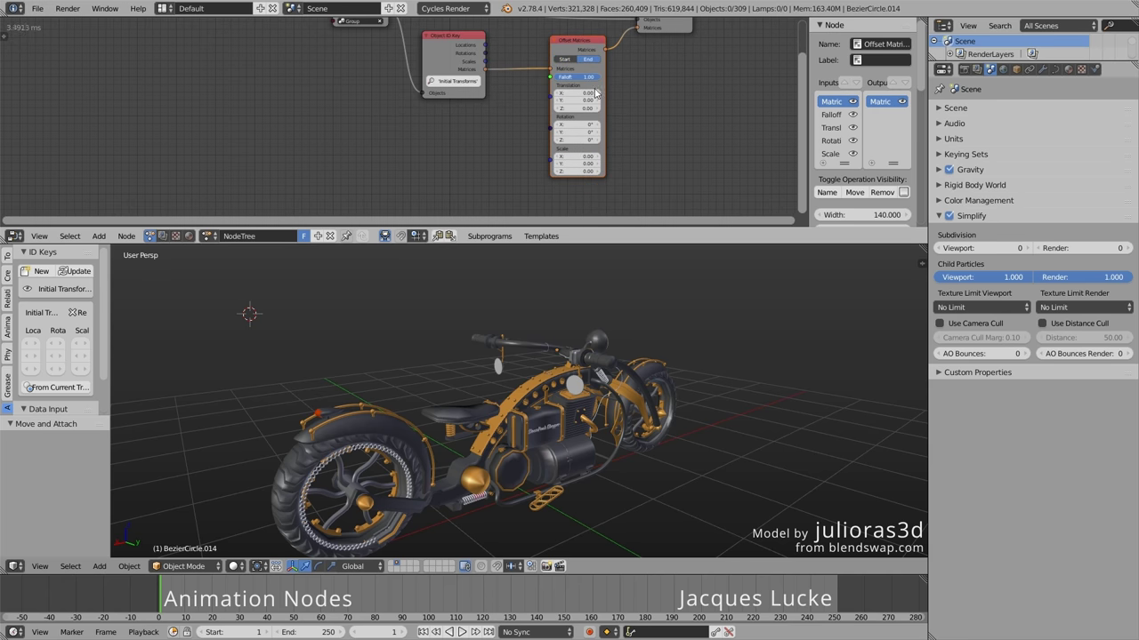
mouse_move(599, 80)
mouse_down()
mouse_move(559, 83)
mouse_move(598, 82)
mouse_move(418, 161)
mouse_up()
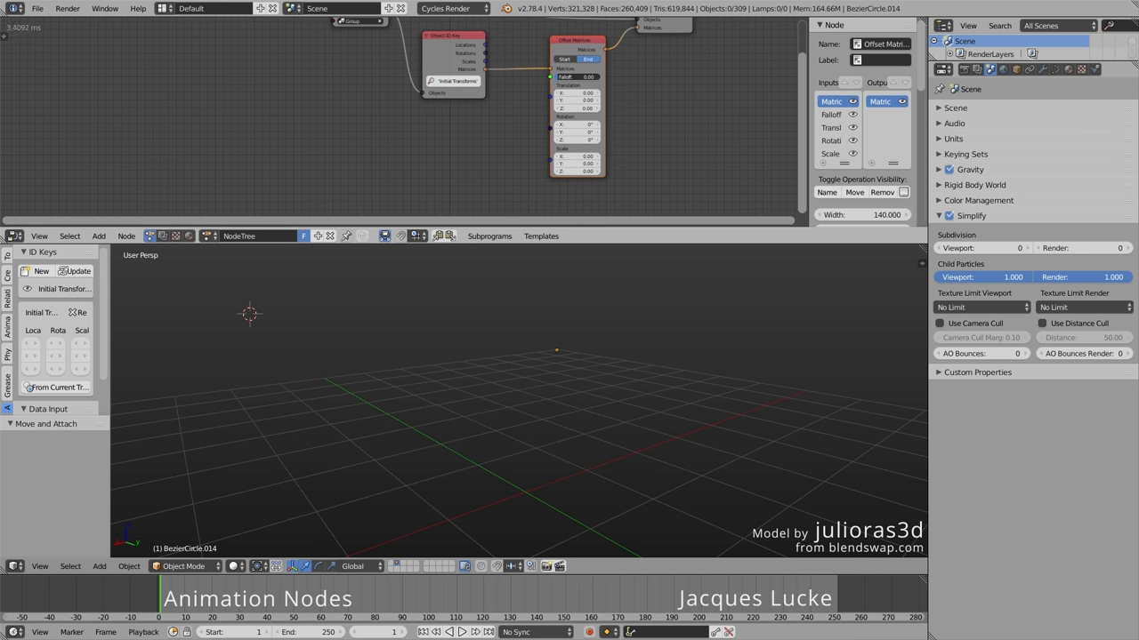
Step: Add a directional Object Controller Falloff driven by a single-arrow empty into the Offset Matrices falloff
key(ctrl+a)
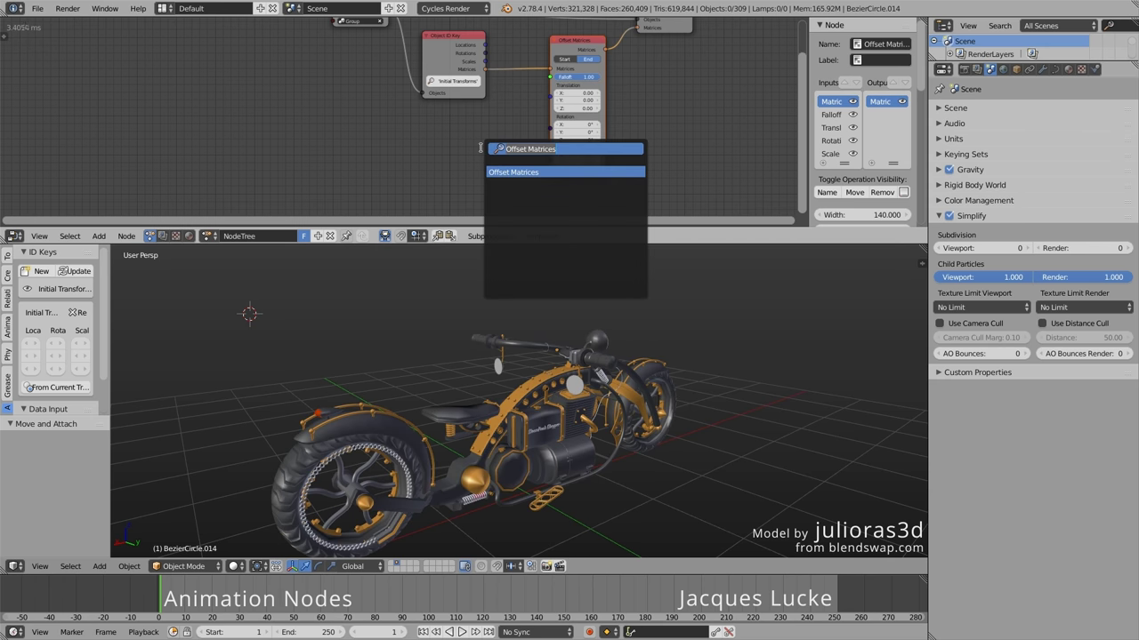
text(object)
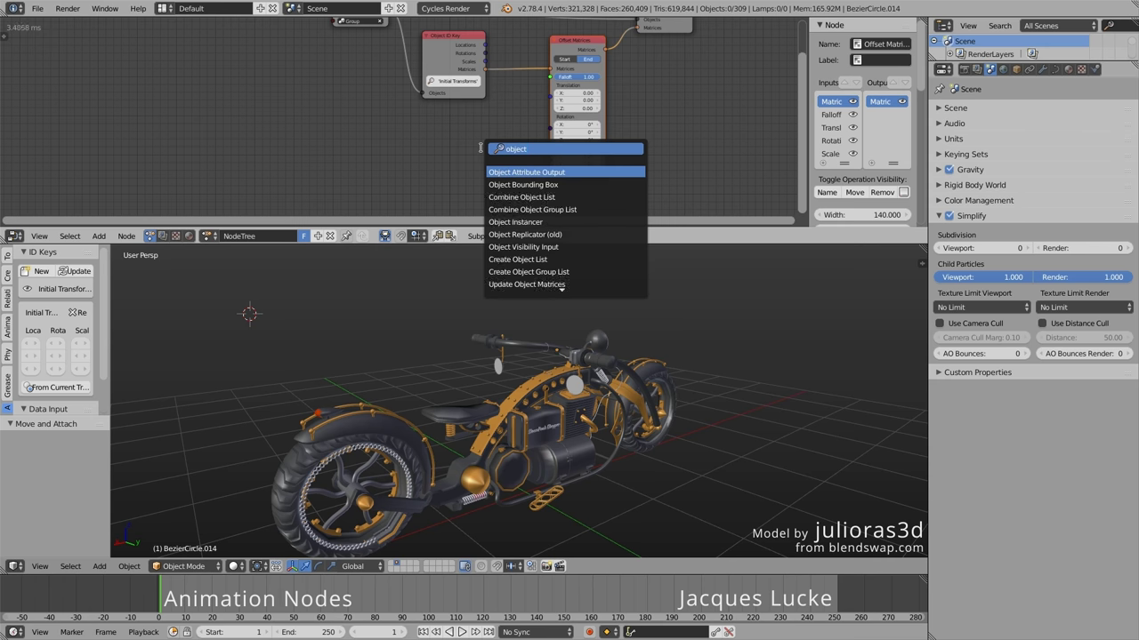
text( cont)
key(Return)
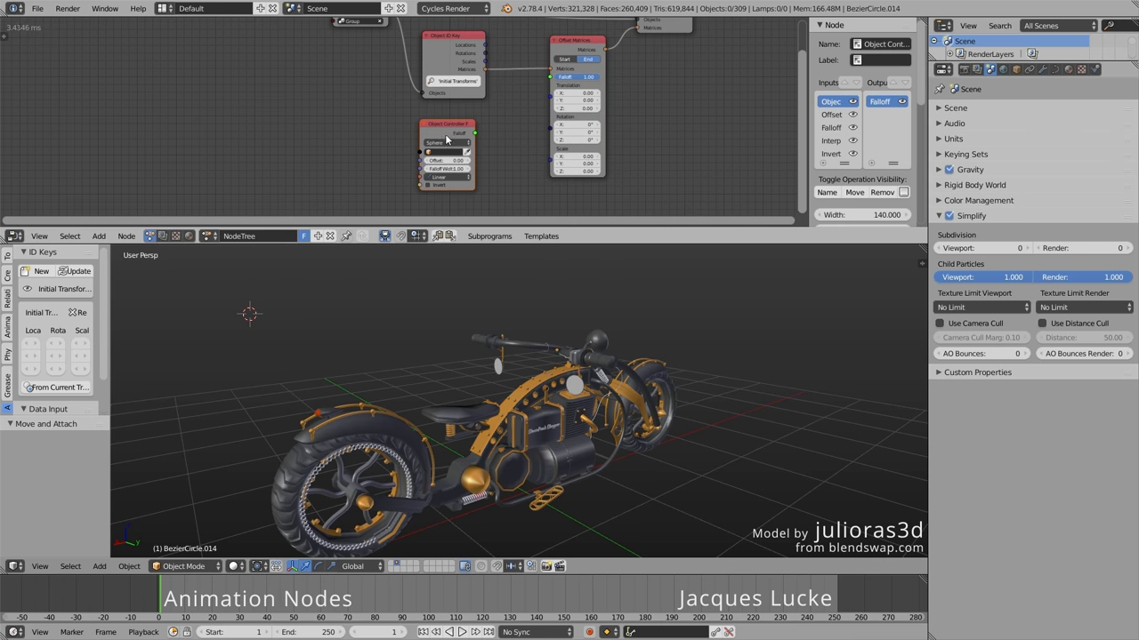
click(450, 145)
click(448, 129)
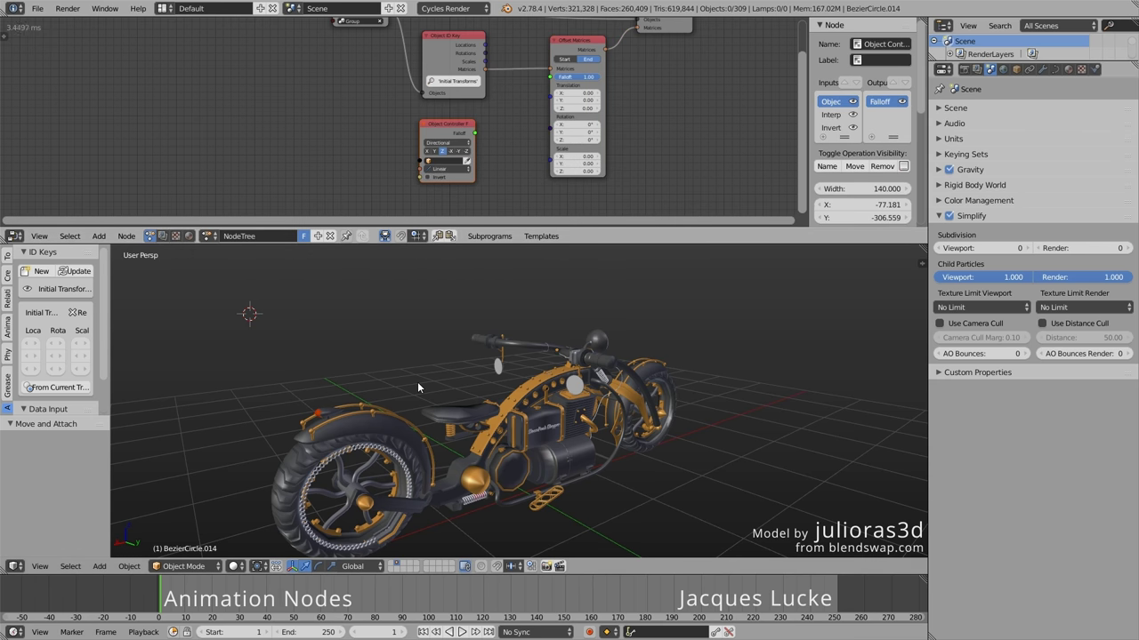
key(shift+a)
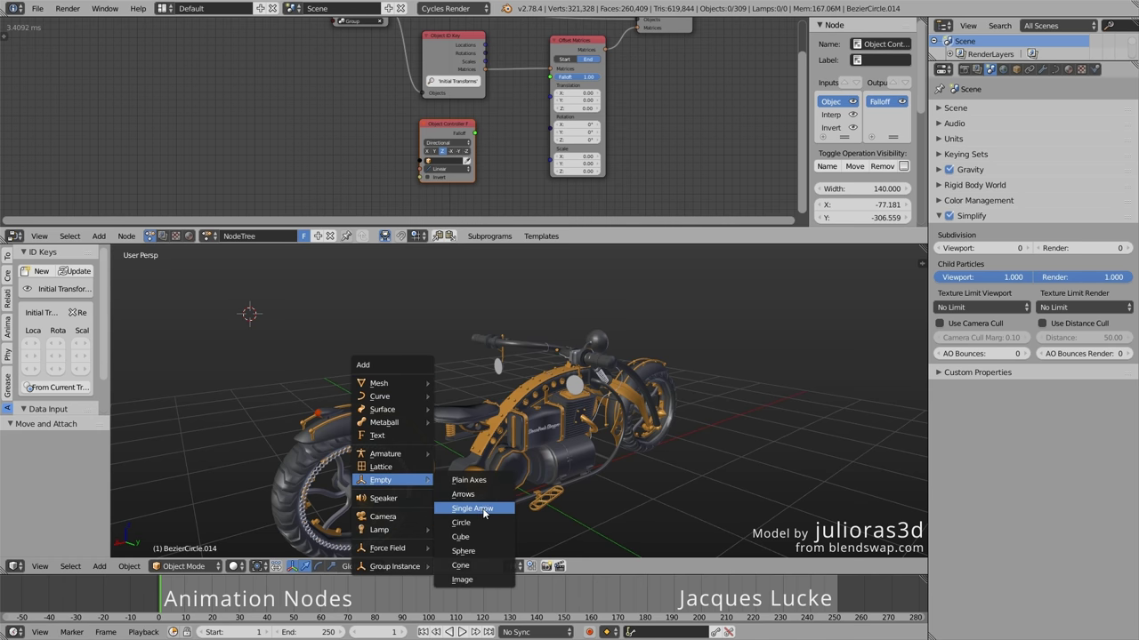
click(484, 510)
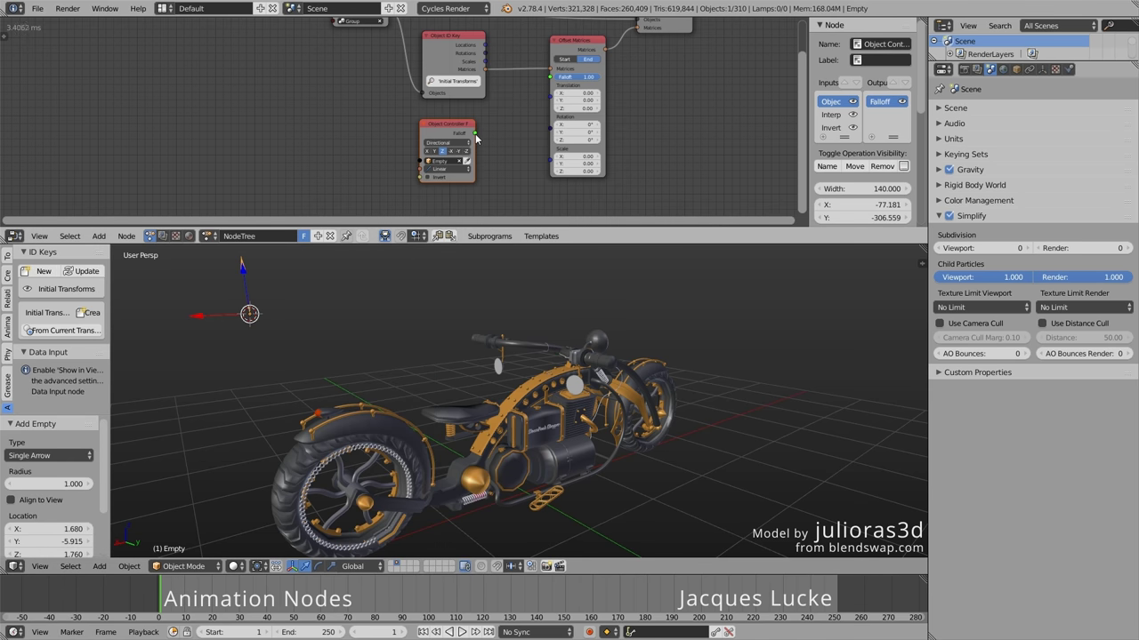
mouse_move(476, 136)
mouse_down()
mouse_move(577, 75)
mouse_move(552, 78)
mouse_up()
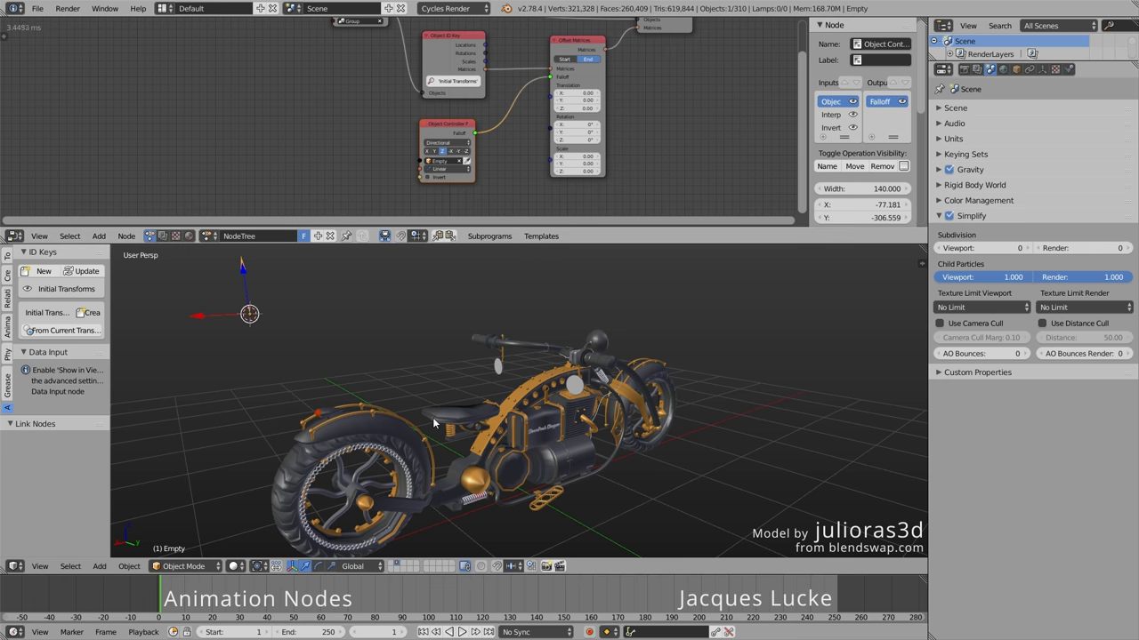
Step: Move the empty to the origin, lift it along Z, rotate it 90° around Y, and slide it along X
key(alt+g)
key(g)
key(z)
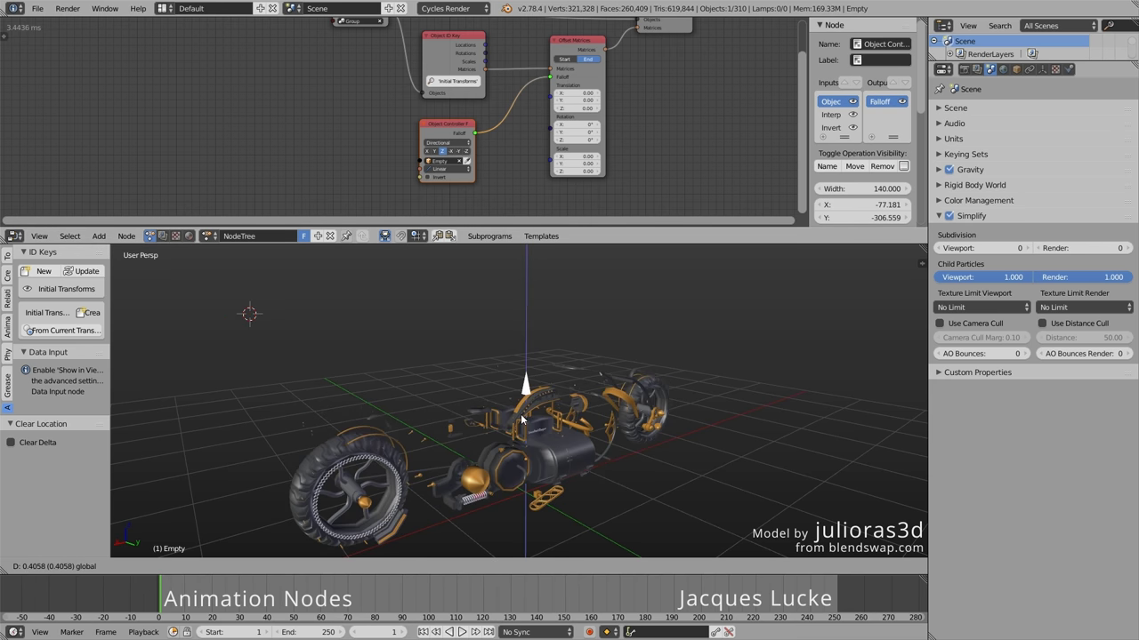
click(511, 331)
text(ry)
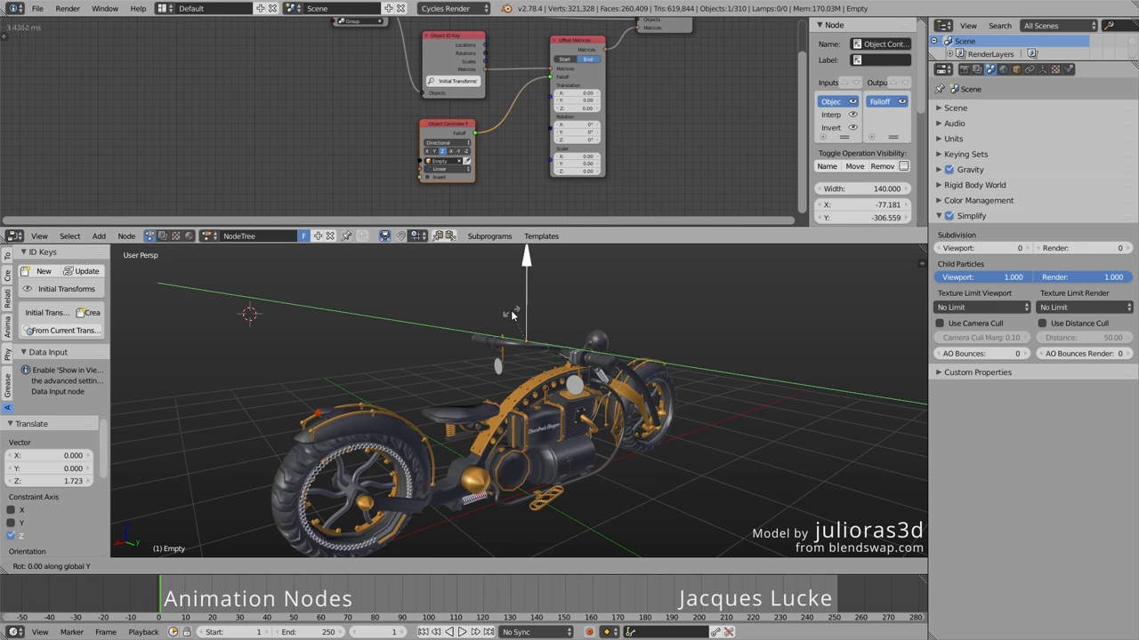
text(90)
key(Return)
key(g)
key(x)
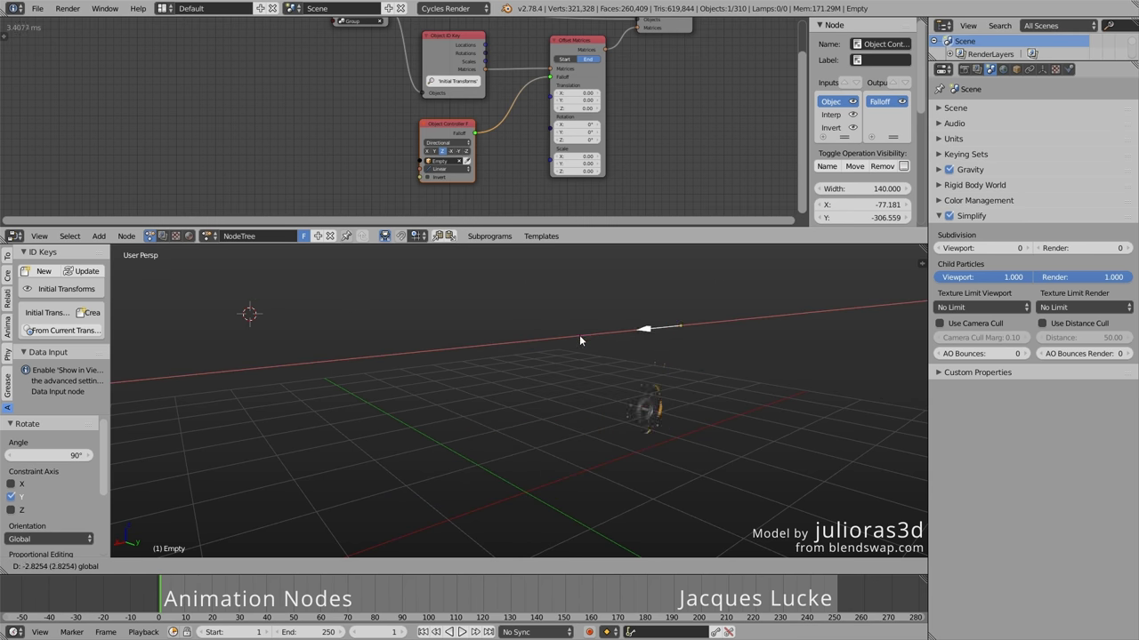
click(434, 360)
Step: Delete the empty and the Object Controller Falloff node
key(x)
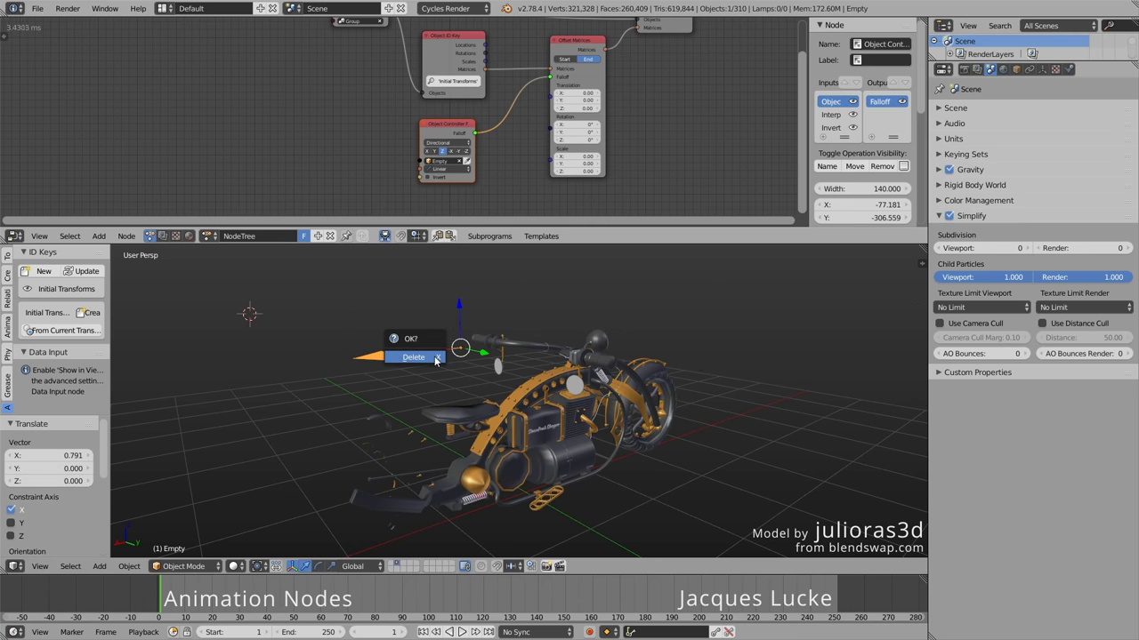
click(434, 356)
key(x)
key(ctrl+a)
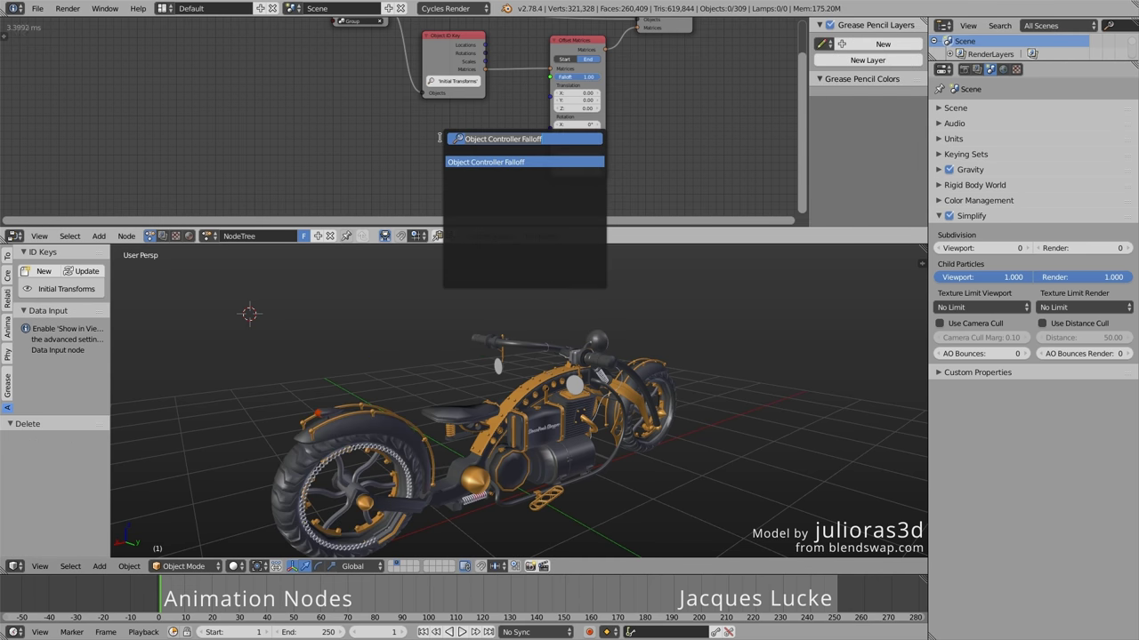
Step: Connect a Delay Falloff node to the Offset Matrices falloff and scrub its Time to preview
text(de)
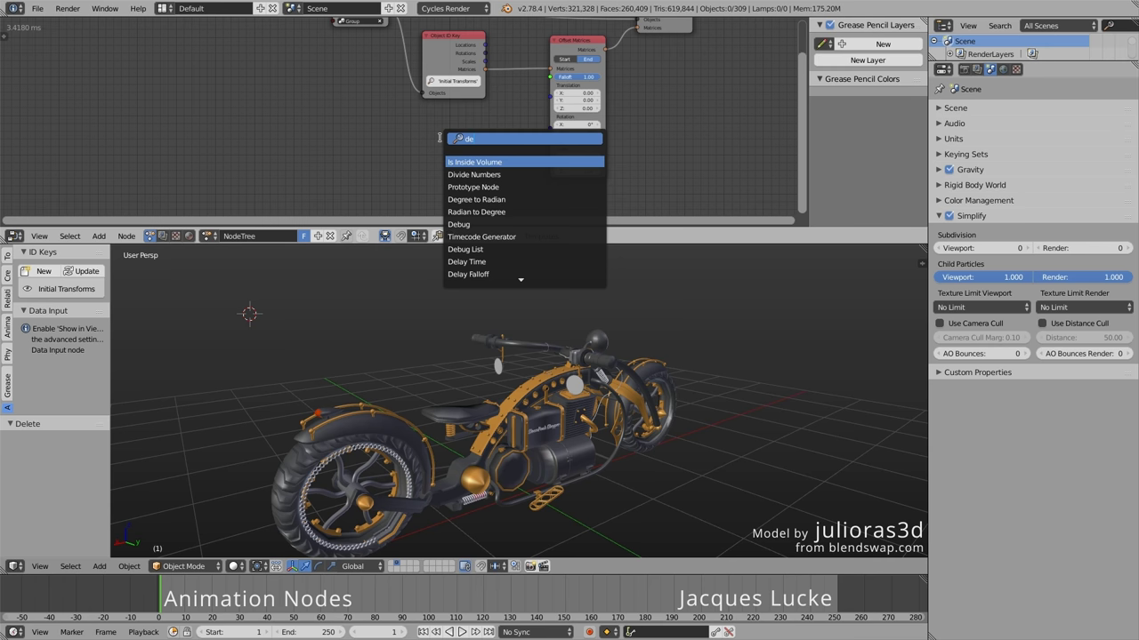
text(lay)
key(Down)
key(Return)
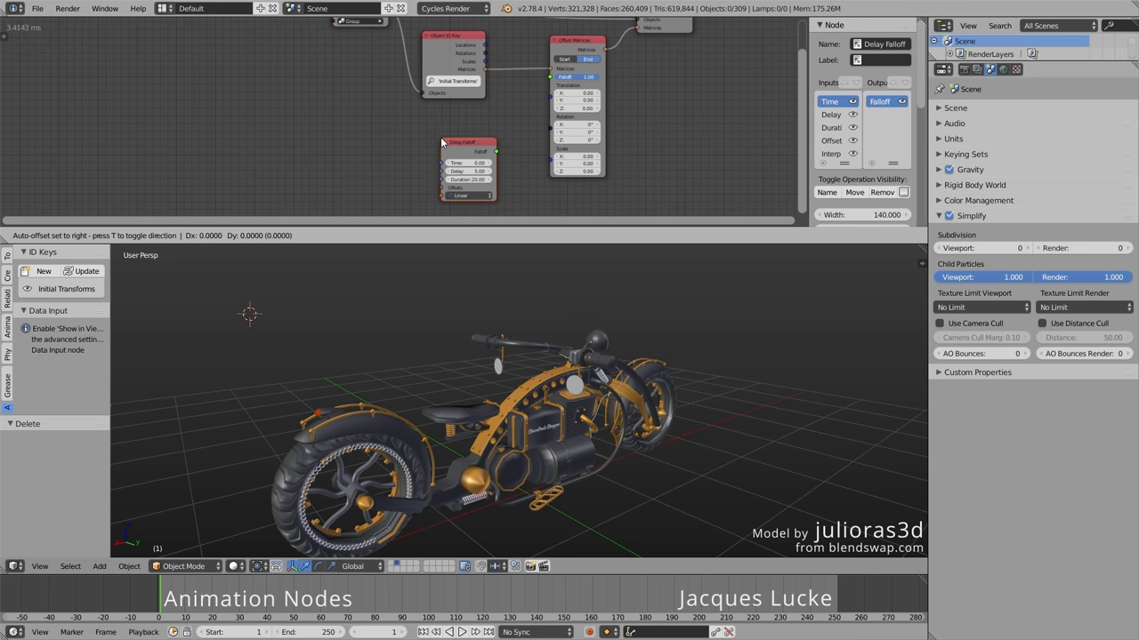
click(420, 120)
drag(474, 129, 551, 76)
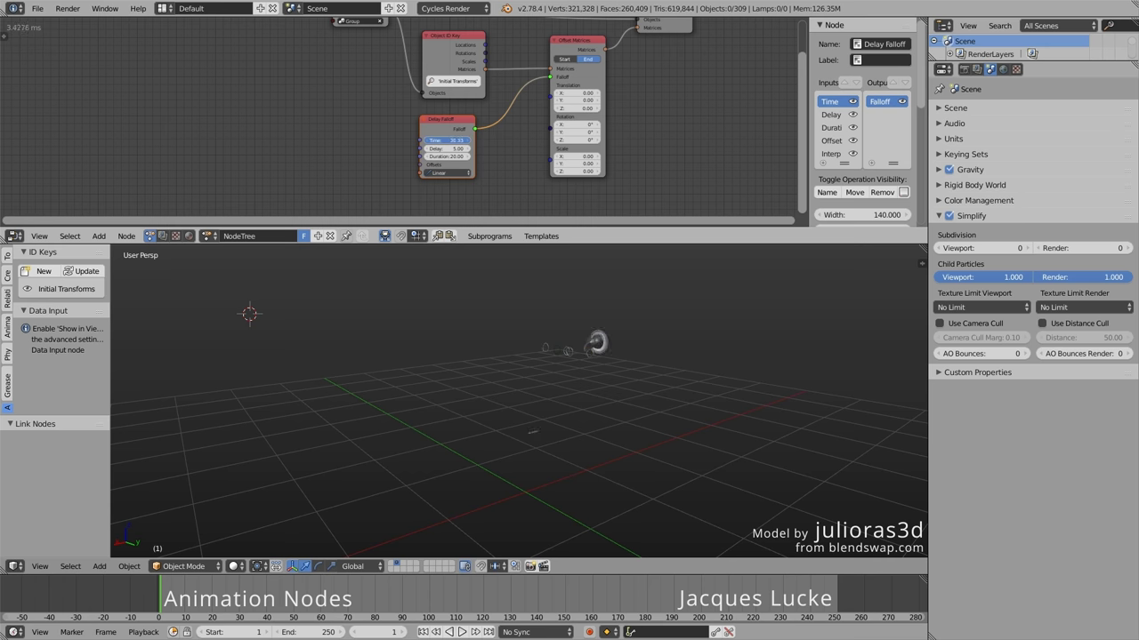
drag(448, 139, 471, 139)
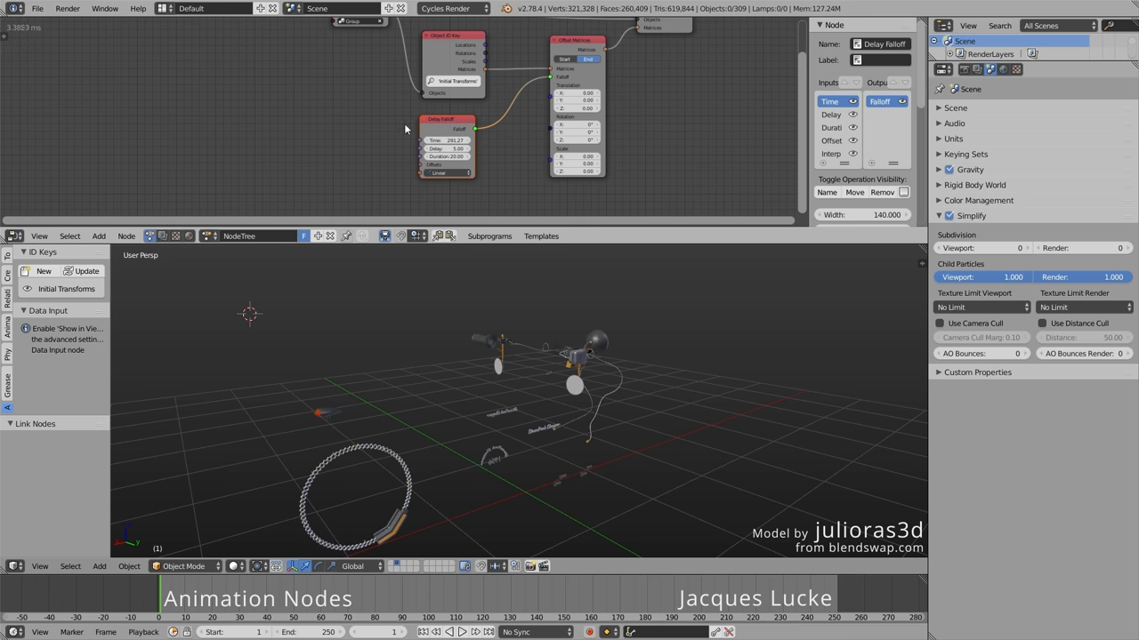
Step: Add a Time Info node to the left of the Delay Falloff
key(ctrl+a)
text(frame)
key(Down)
key(Down)
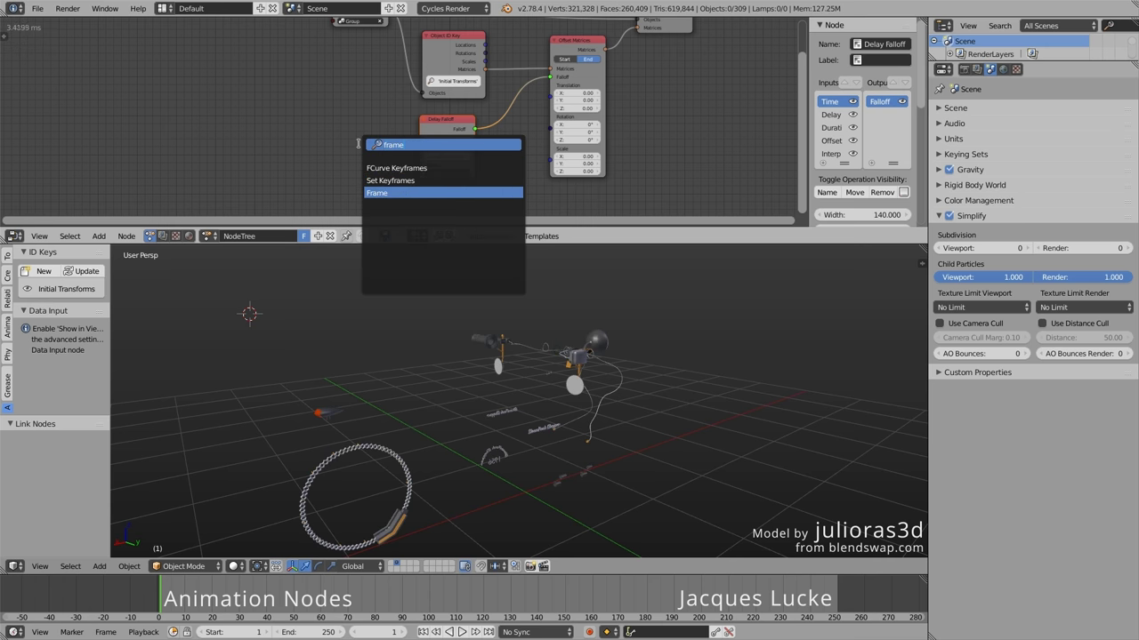
key(Return)
click(390, 152)
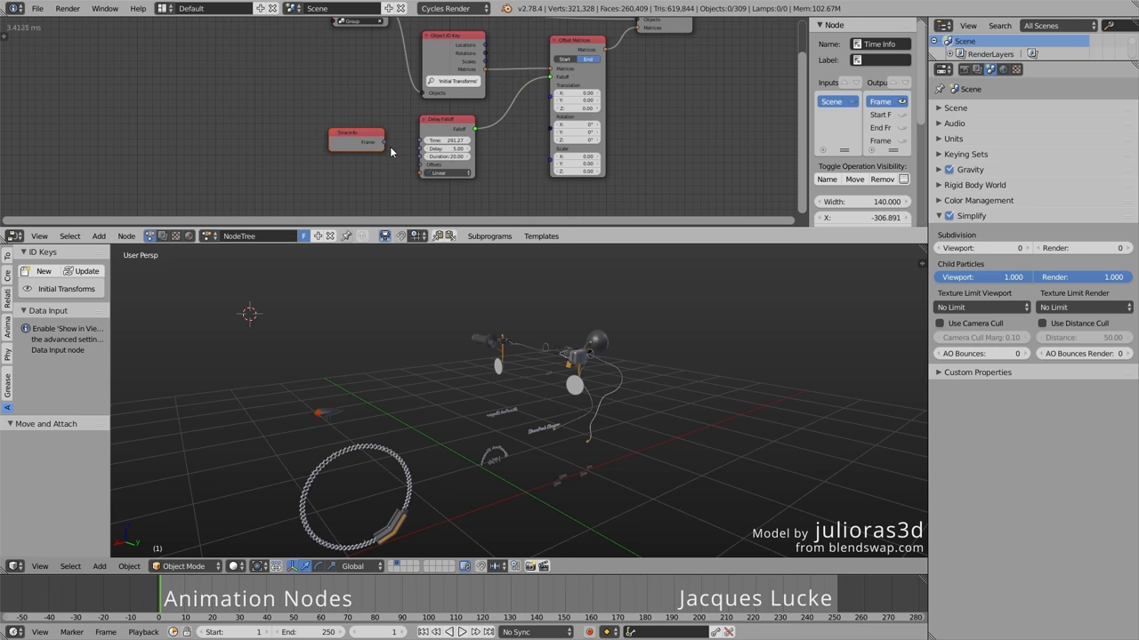
Step: Link Time Info's Frame to the Delay Falloff Time and set interpolation to Back
drag(414, 145, 422, 141)
click(440, 172)
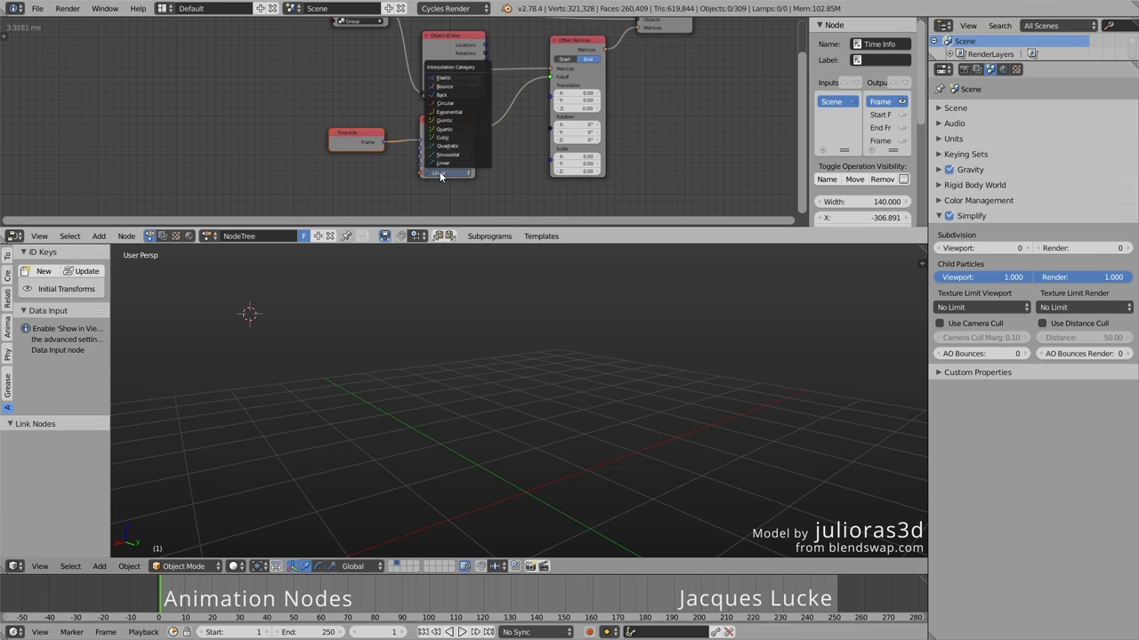
click(442, 95)
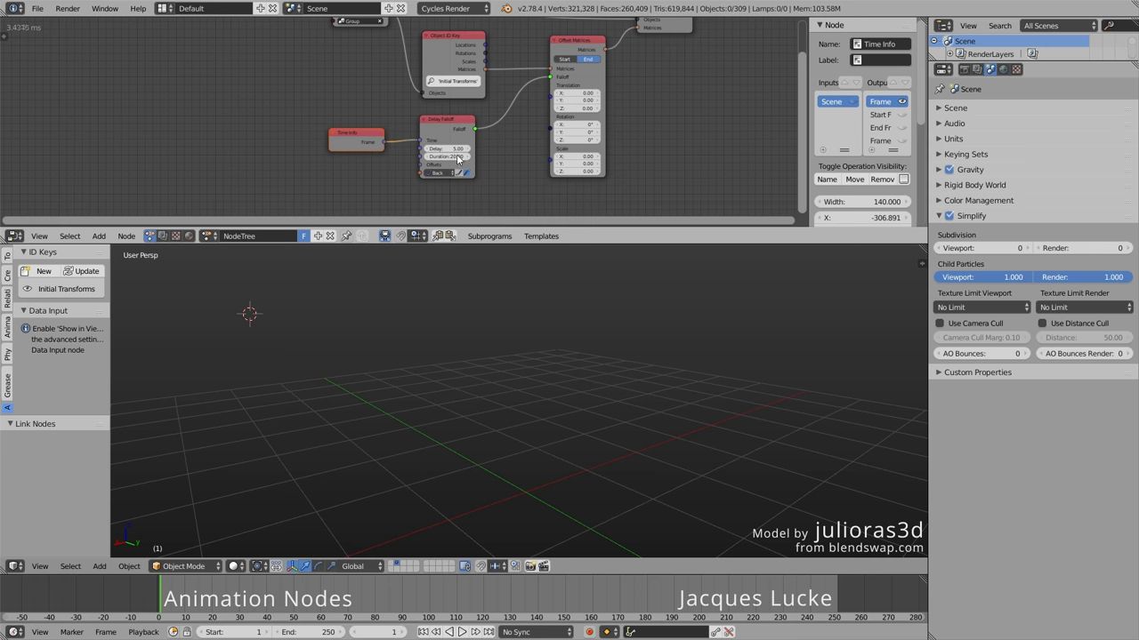
Step: Set Delay to 0.60 and Duration to 10 while previewing the assembly playback
key(alt+a)
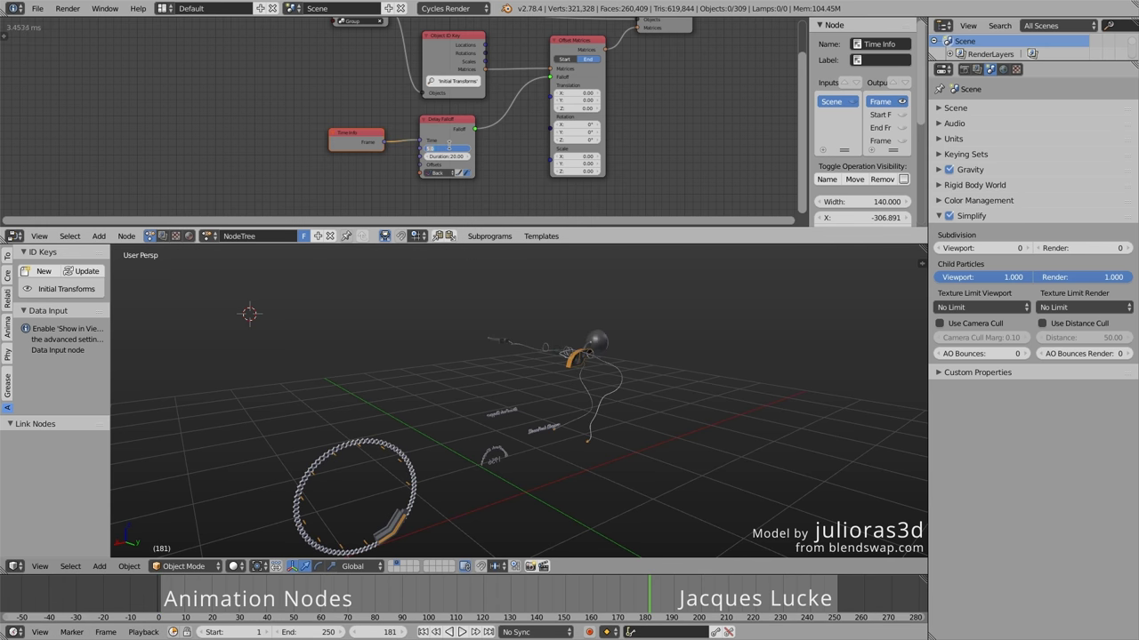
key(Return)
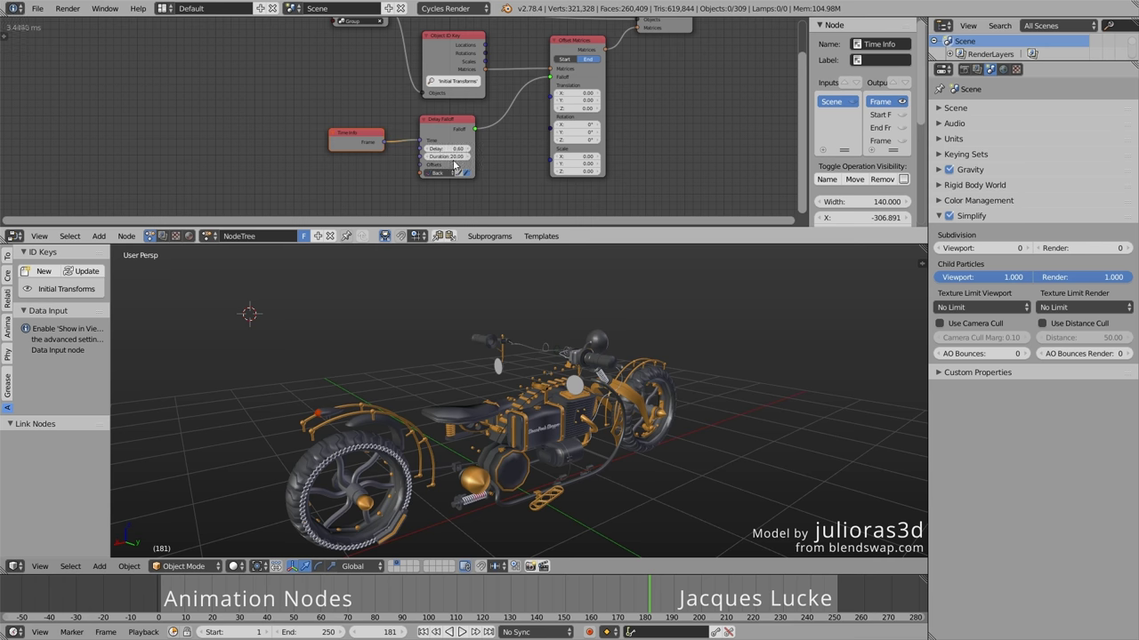
text(10)
key(Return)
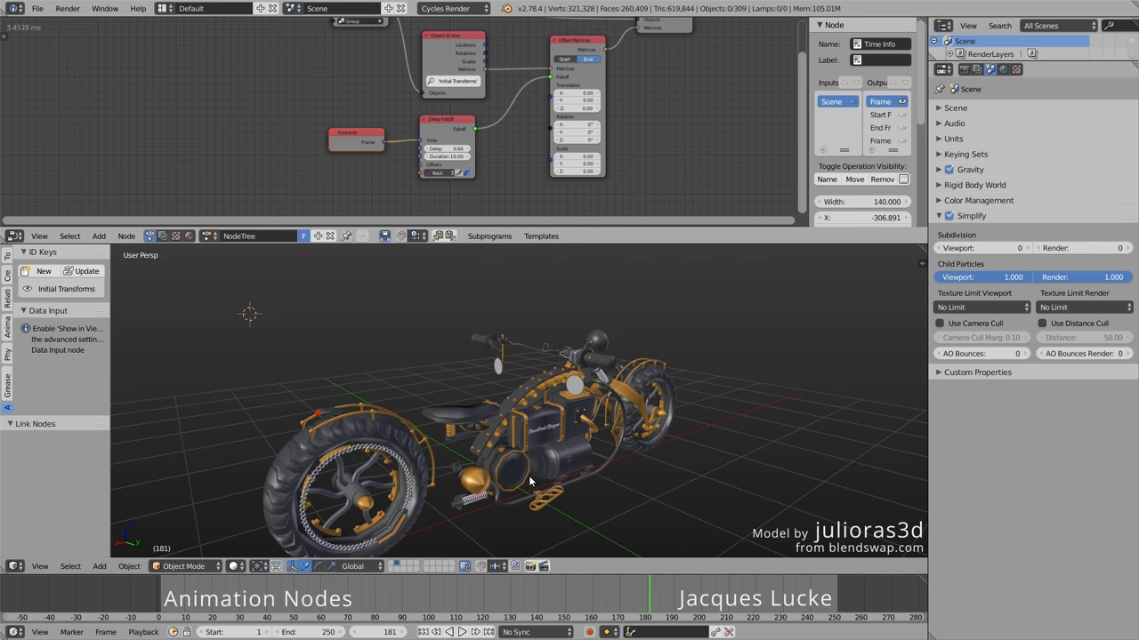
click(445, 613)
key(alt+a)
key(alt+a)
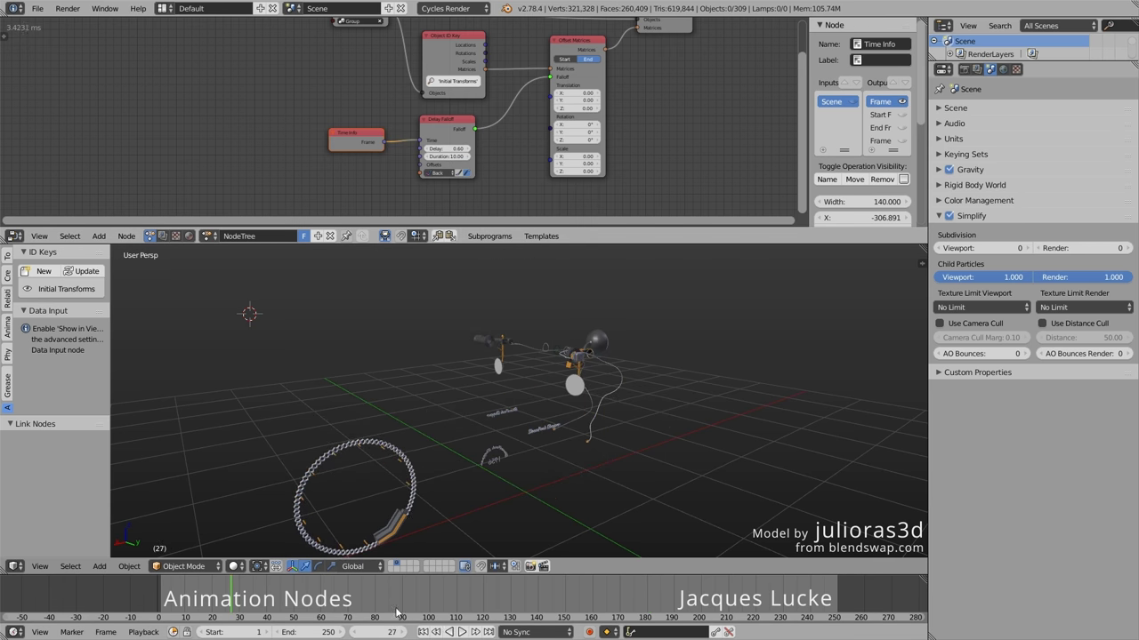
click(424, 633)
key(alt+a)
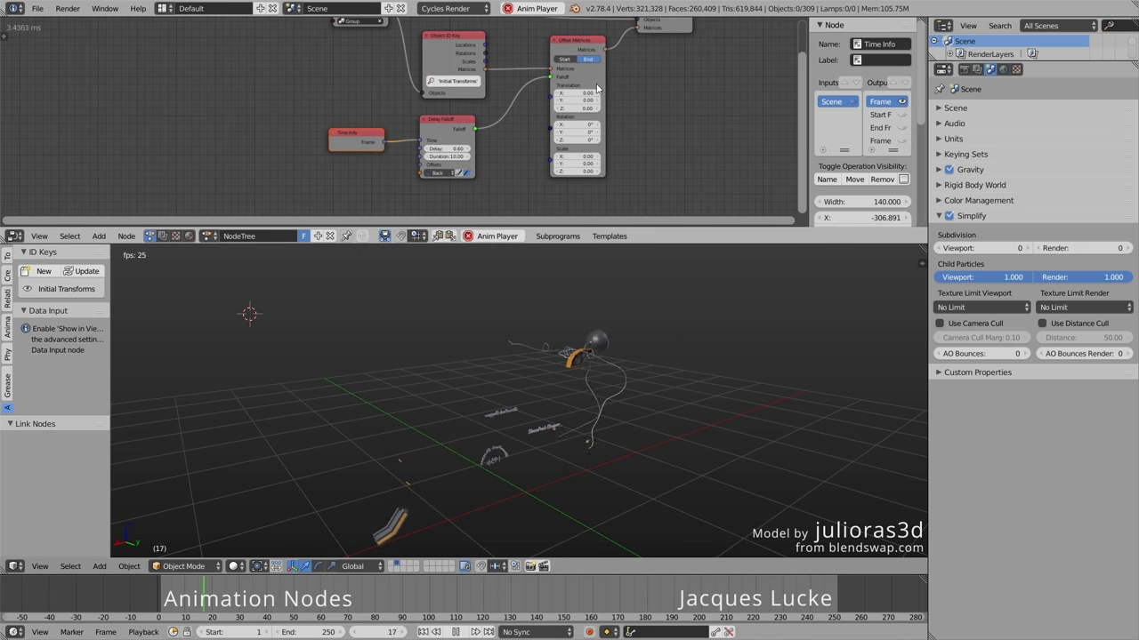
Step: Set the Offset Matrices Z rotation to 360°
click(575, 138)
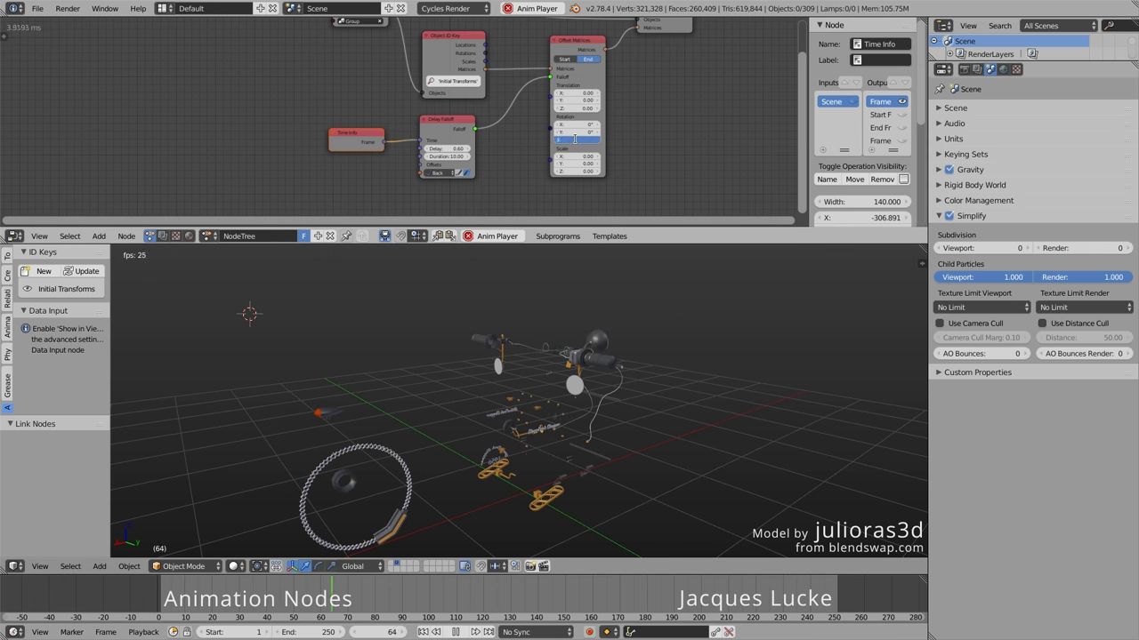
text(360)
key(Return)
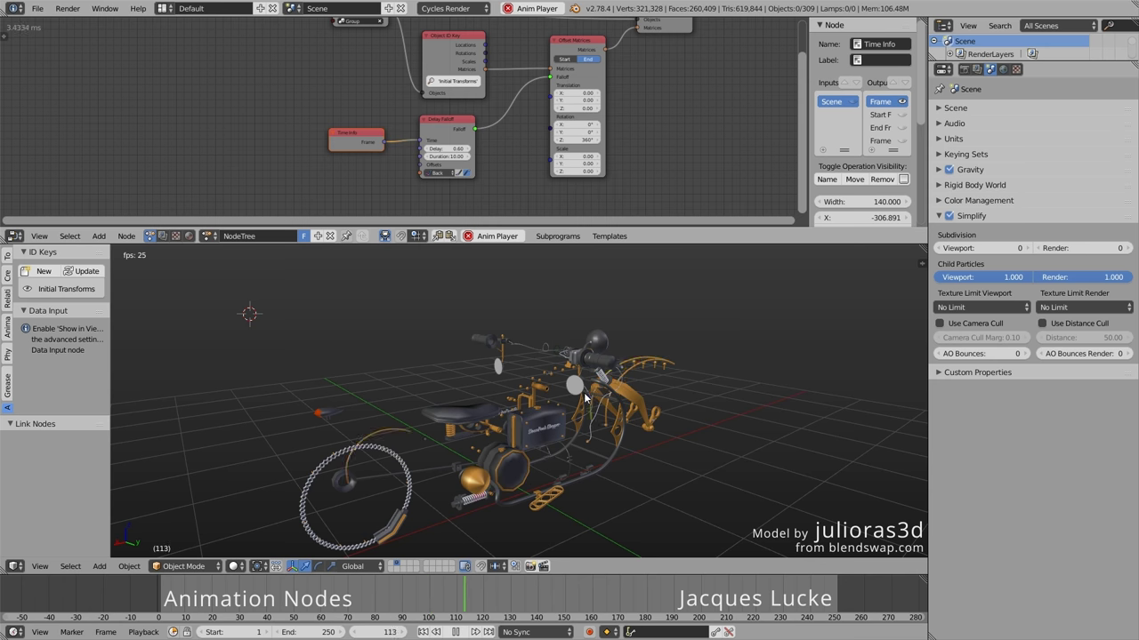
mouse_move(413, 173)
middle_down()
mouse_move(355, 167)
mouse_move(413, 228)
mouse_move(397, 196)
middle_up()
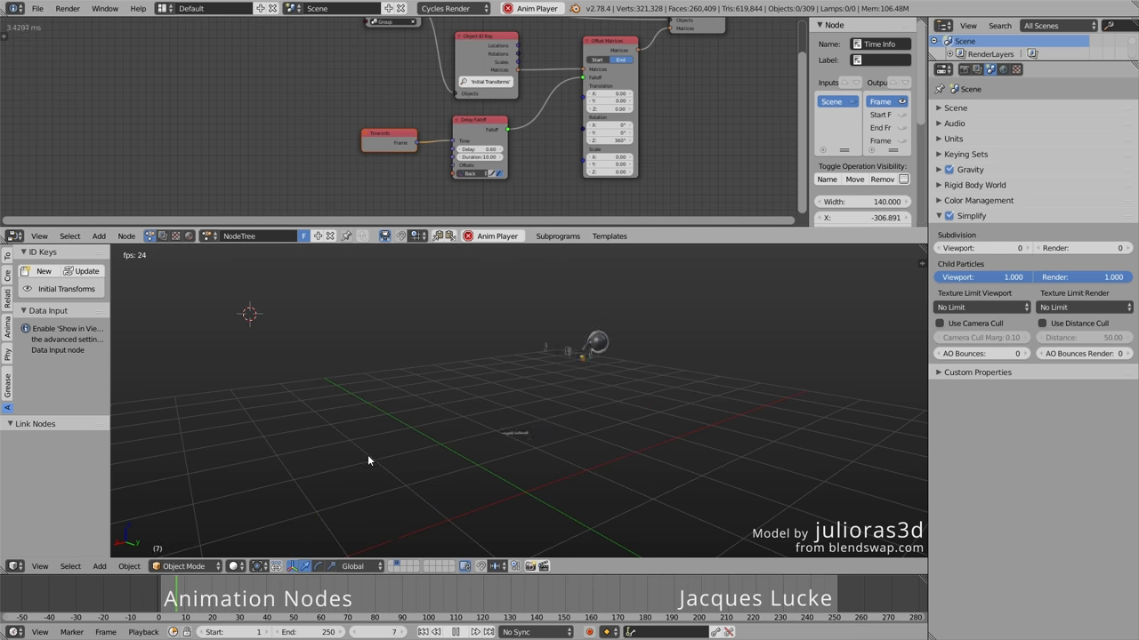
Step: Create an Integer ID key named 'Selection Index'
click(36, 271)
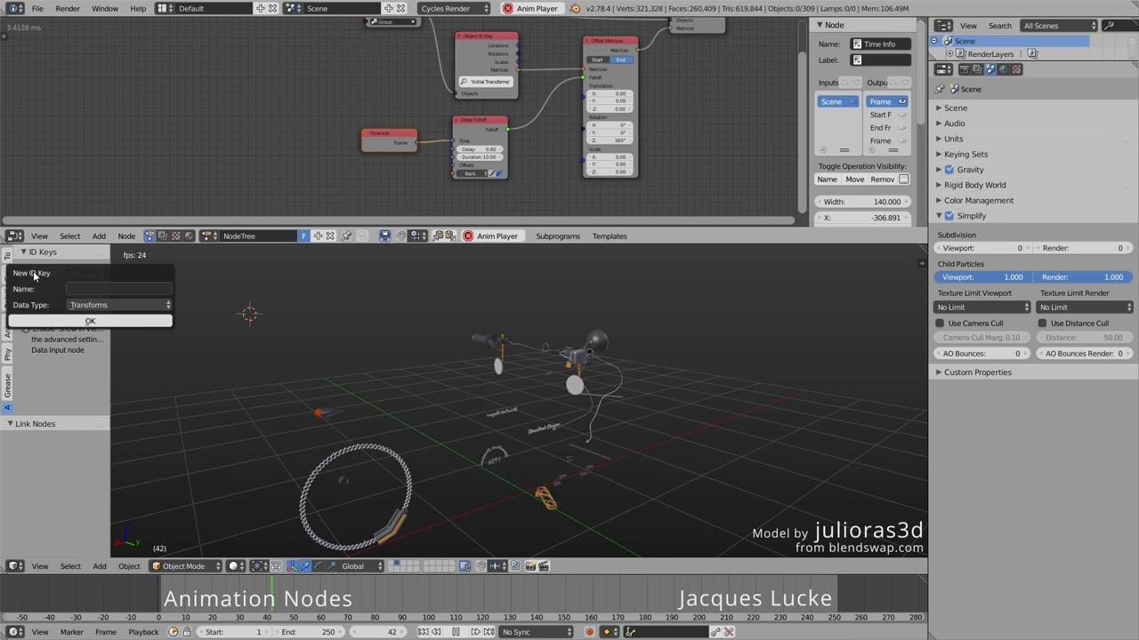
click(85, 288)
text(Selec)
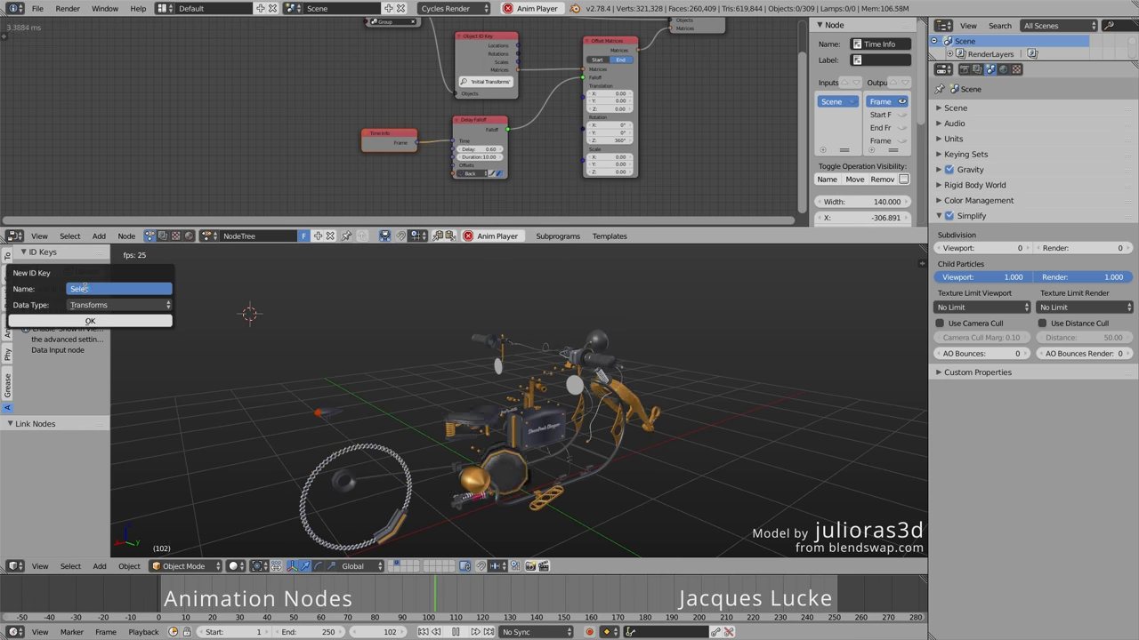
text(tion IO)
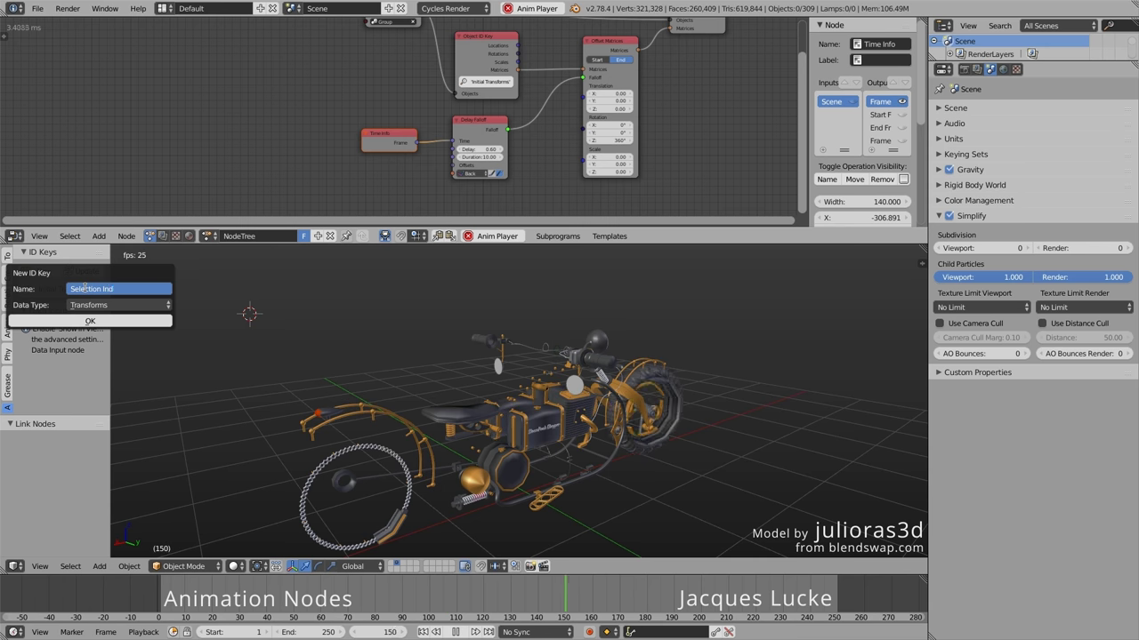
text(dex)
key(Return)
click(97, 304)
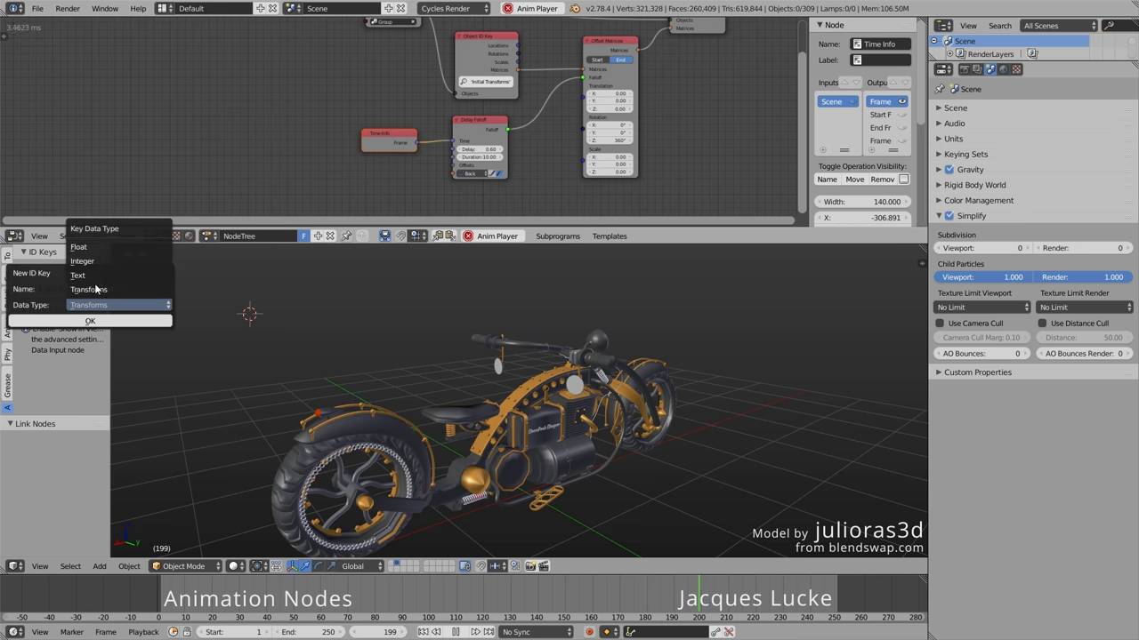
click(93, 266)
click(97, 321)
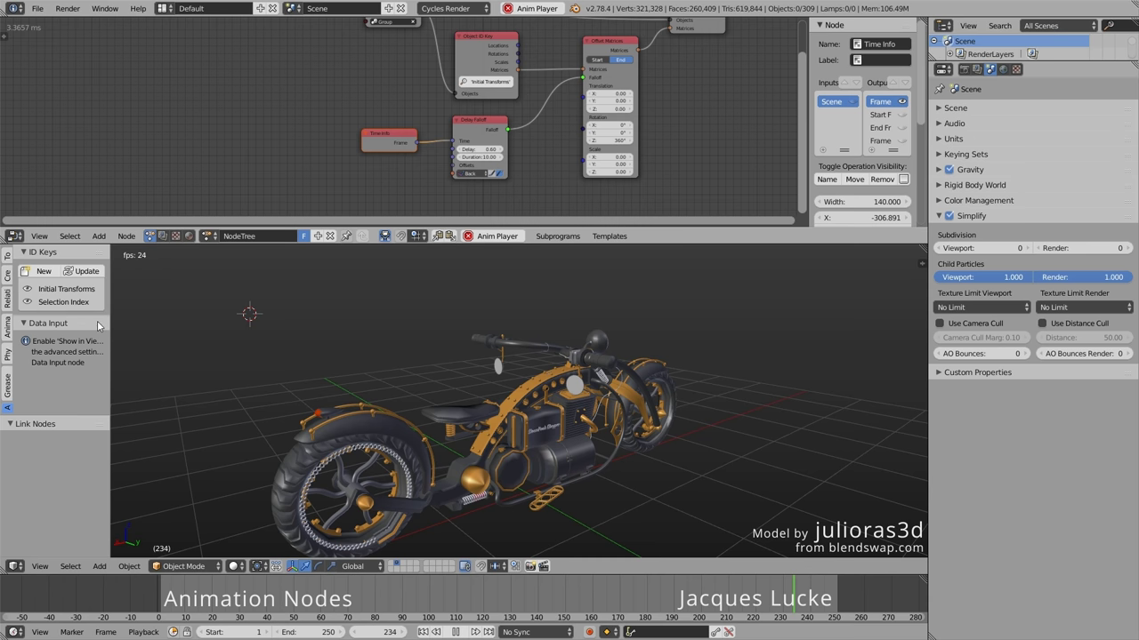
Step: Stop playback and cut the falloff link into Offset Matrices so the bike shows assembled
right_click(367, 460)
key(alt+a)
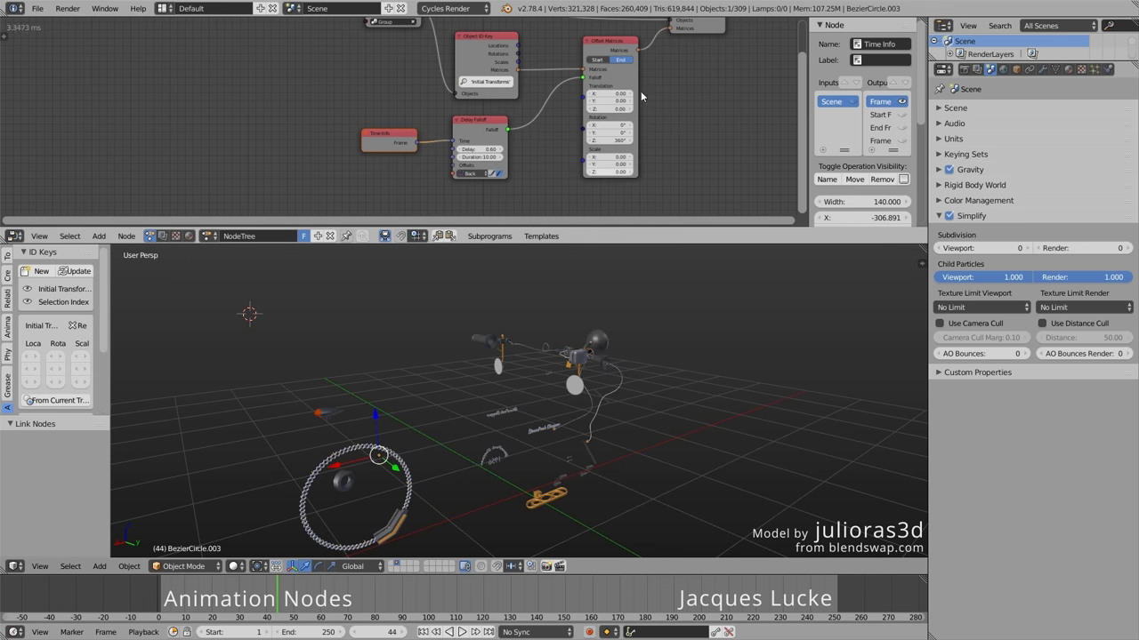
middle_drag(673, 106, 688, 125)
ctrl+right_drag(554, 116, 550, 112)
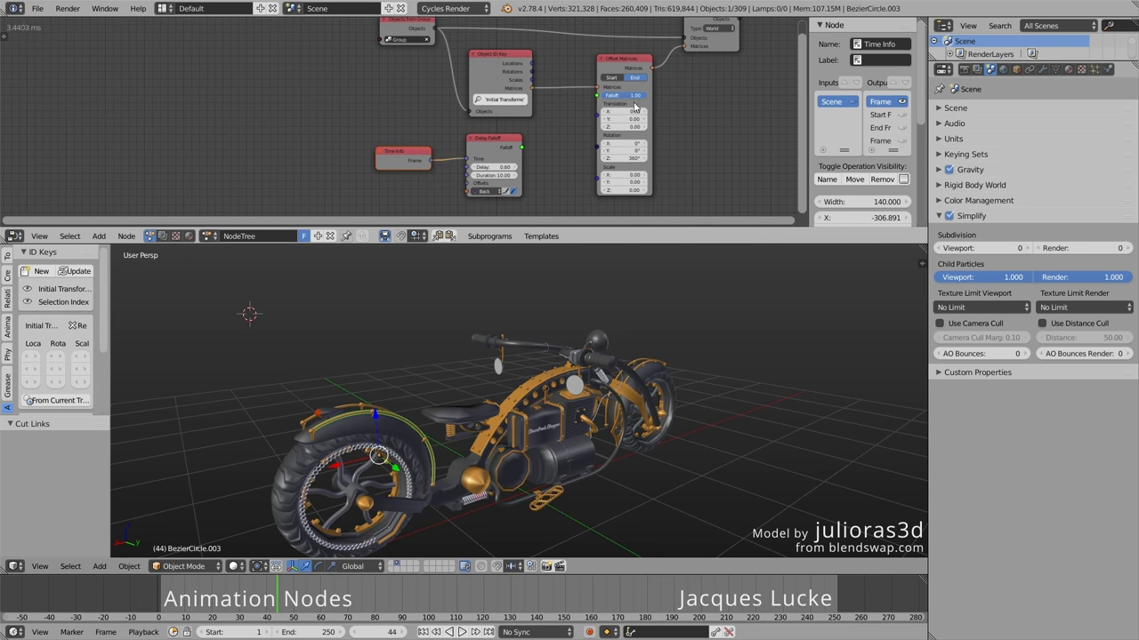
Step: Circle-select all 309 motorcycle parts
middle_drag(394, 450, 353, 438)
right_click(316, 481)
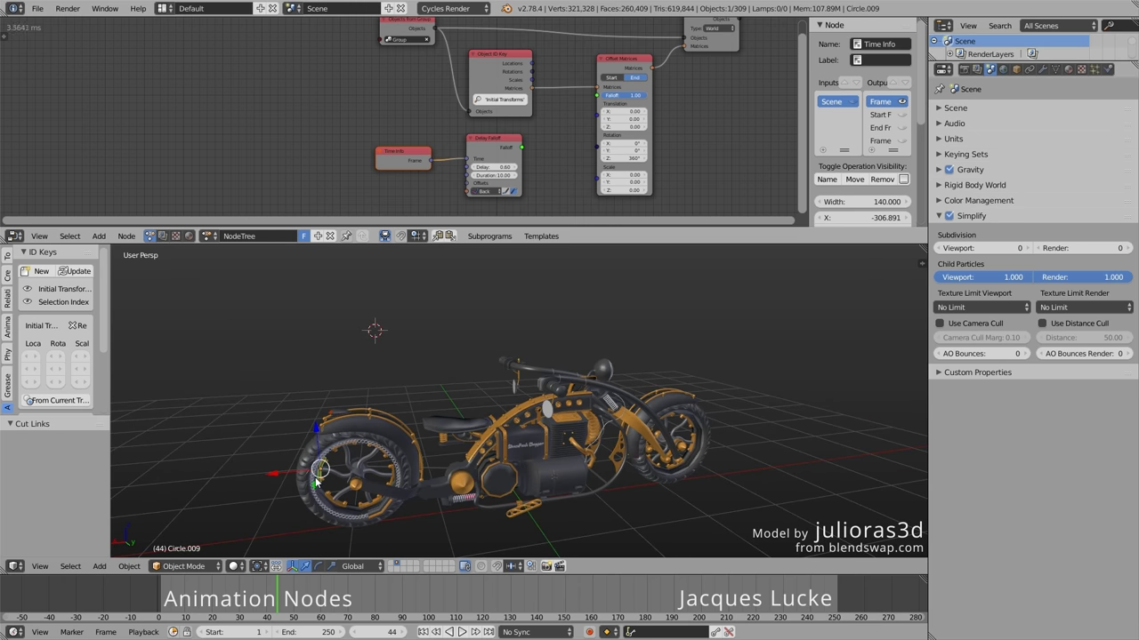
key(c)
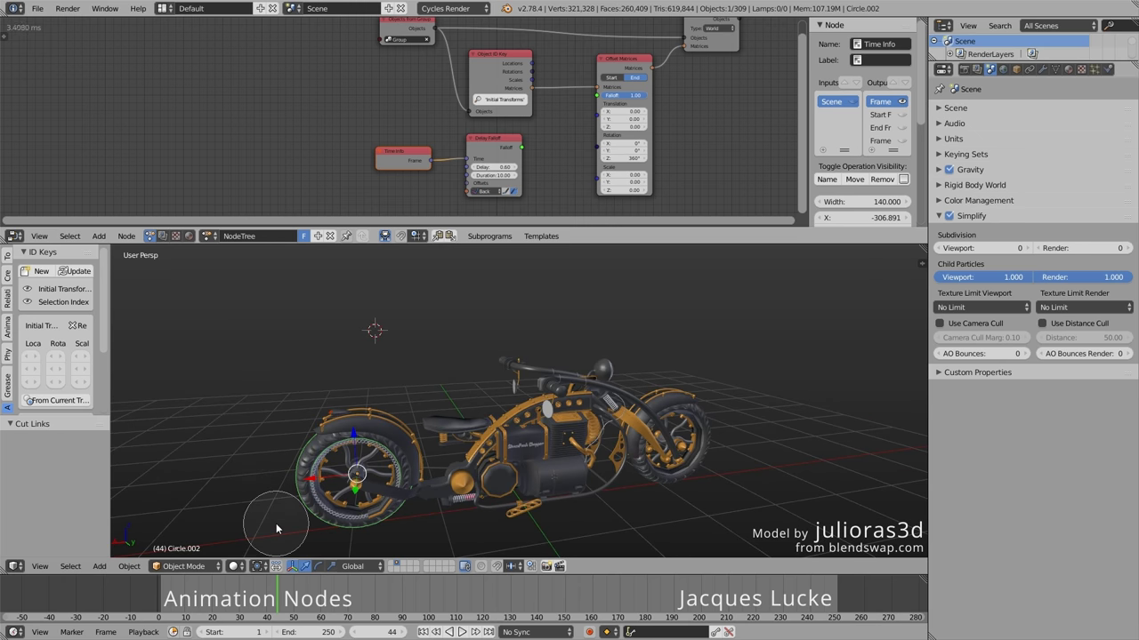
drag(275, 523, 256, 537)
scroll(263, 514, down, 5)
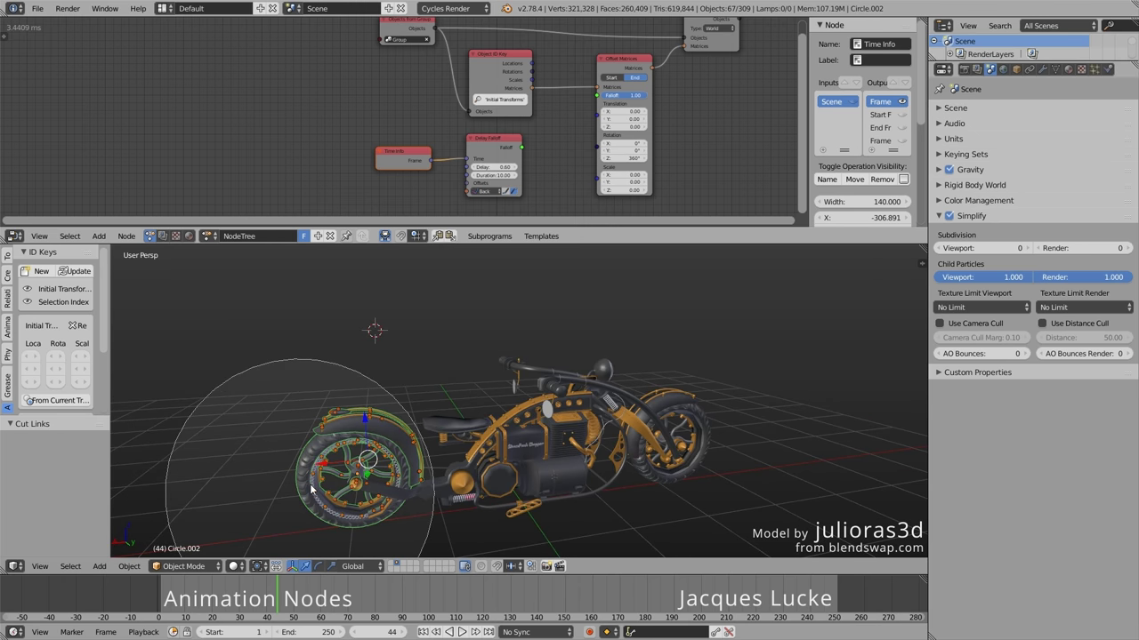
mouse_move(312, 488)
mouse_down()
mouse_move(503, 428)
mouse_move(737, 445)
mouse_up()
key(Escape)
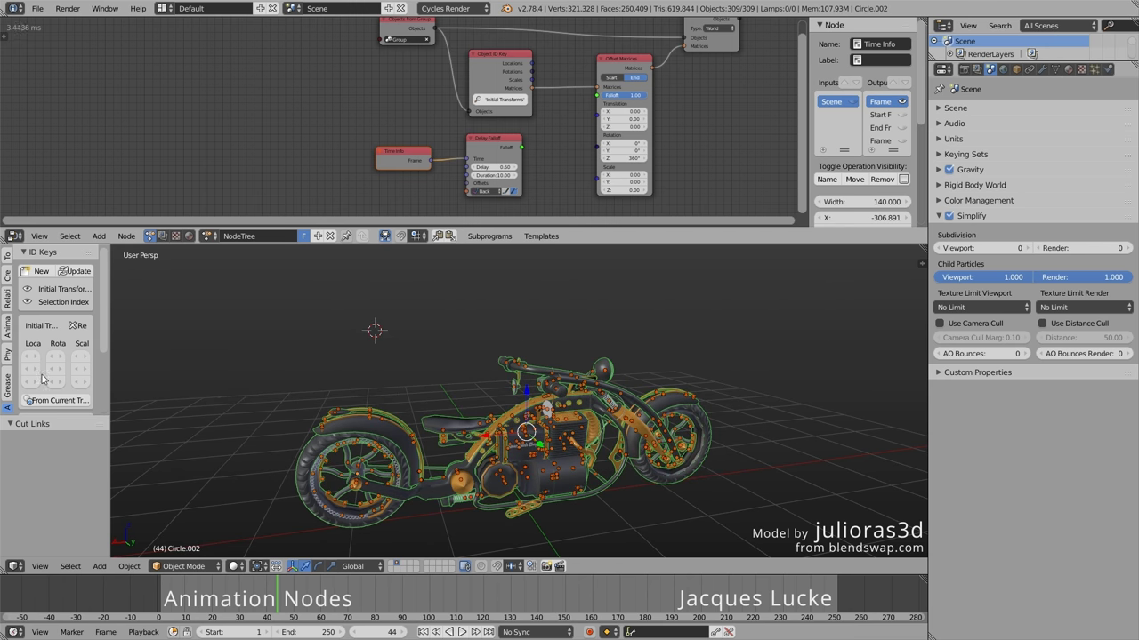
Step: Create the Selection Index key on the selected parts
scroll(49, 398, down, 3)
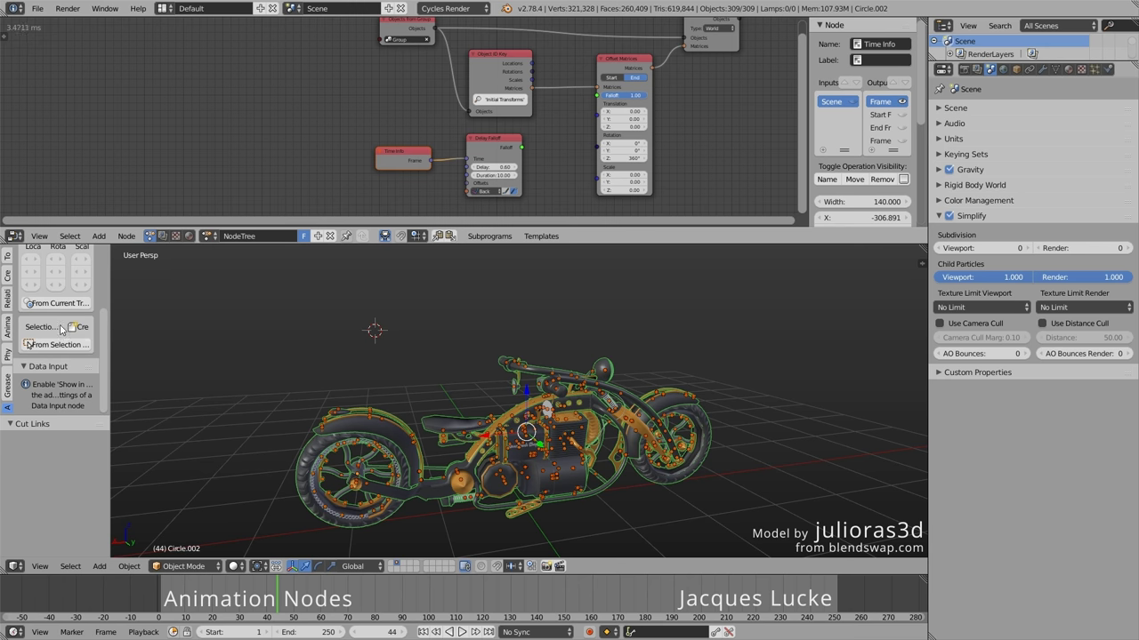
drag(194, 349, 214, 351)
scroll(125, 374, up, 2)
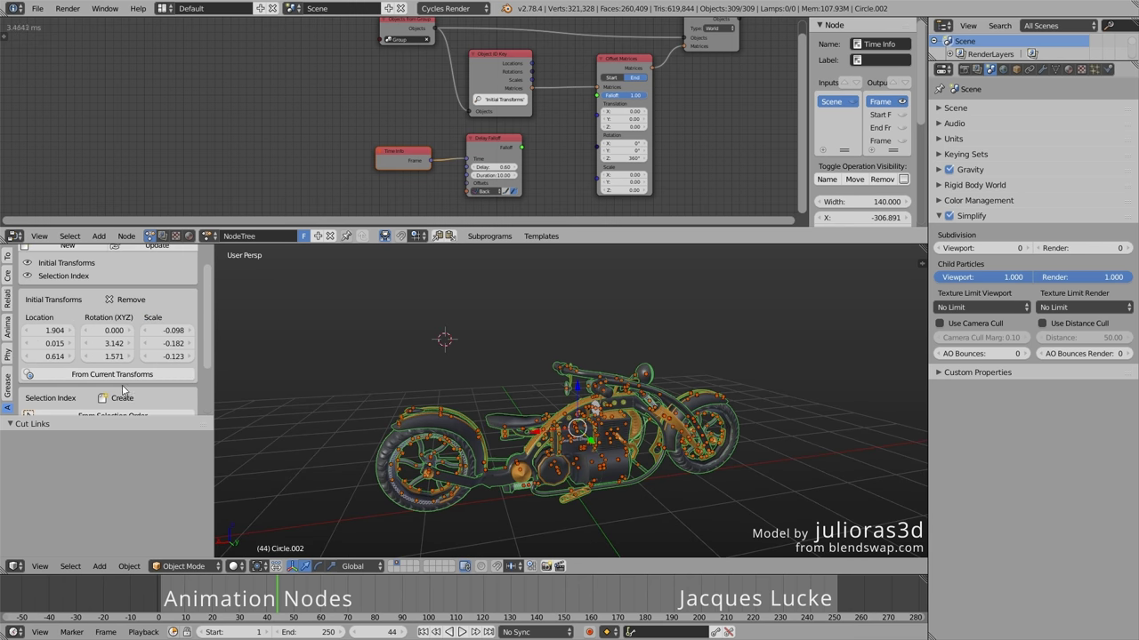
scroll(126, 392, down, 1)
drag(104, 416, 109, 529)
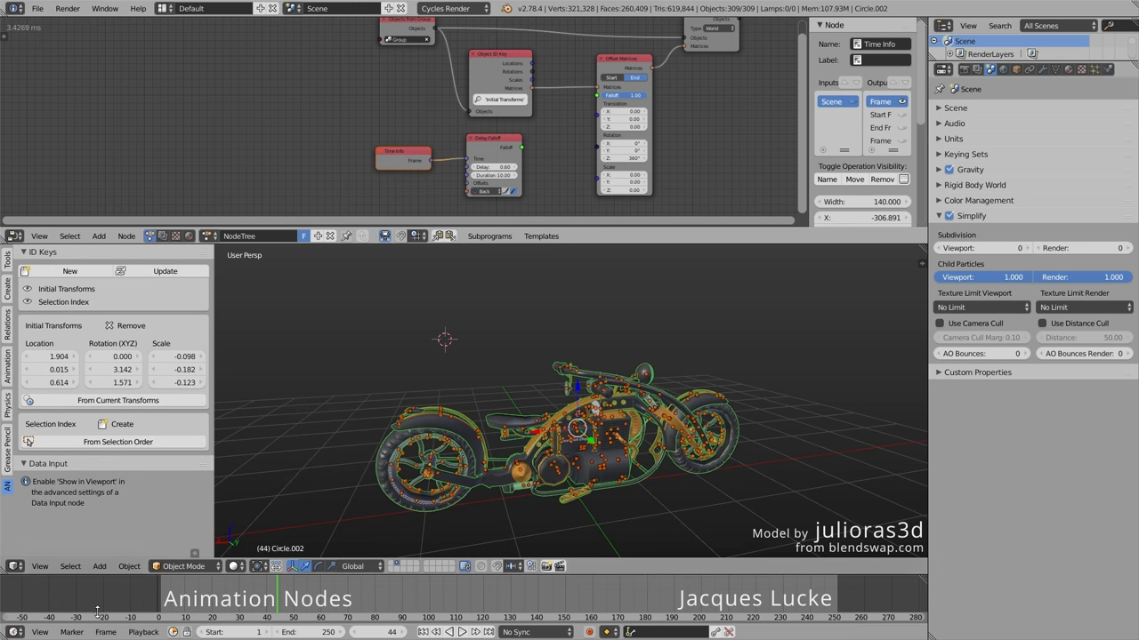
click(112, 443)
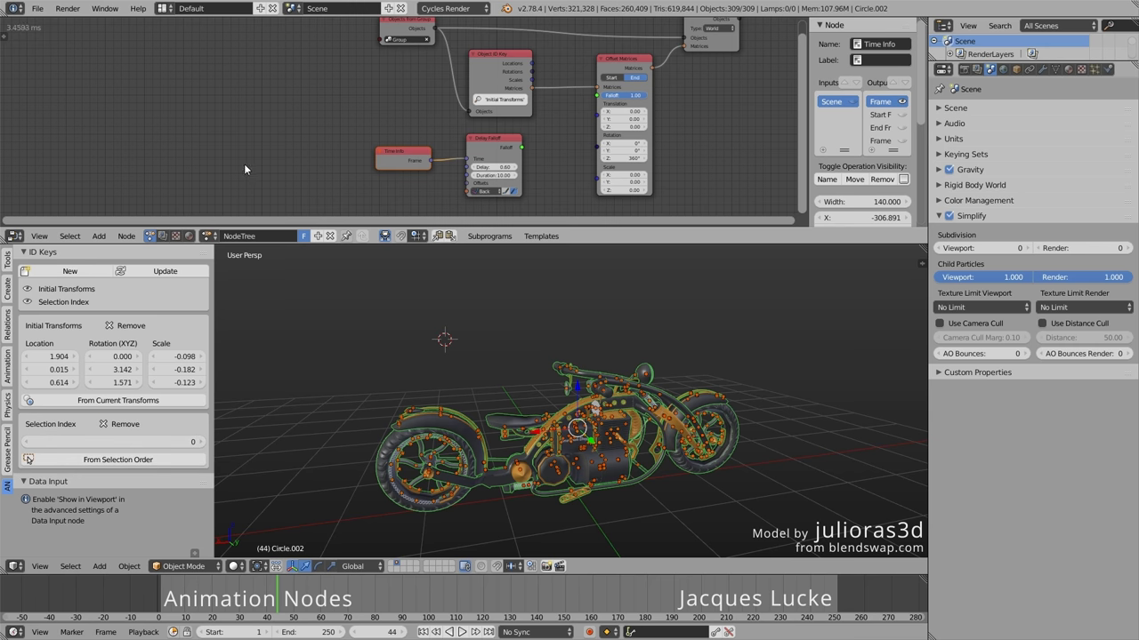
Step: Duplicate the Object ID Key node and set the copy's key to Selection Index
middle_drag(494, 96, 488, 102)
key(shift+d)
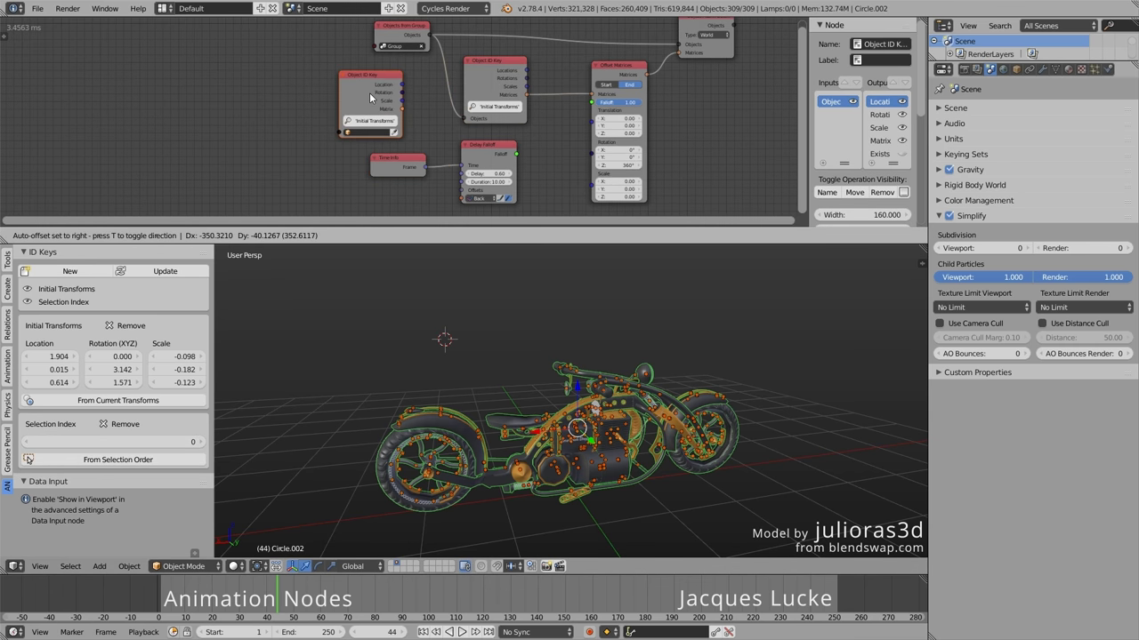
click(370, 75)
click(361, 119)
key(BackSpace)
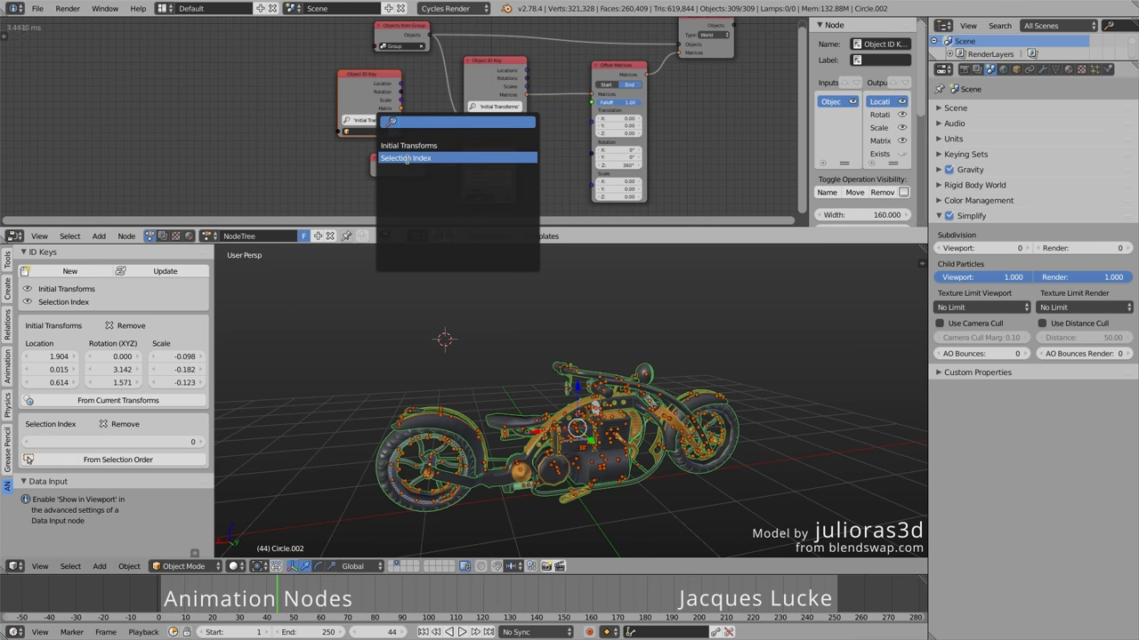
click(406, 153)
Step: Feed the group's Objects into the new ID Key node and wire its Numbers output toward Delay Falloff
drag(430, 34, 412, 69)
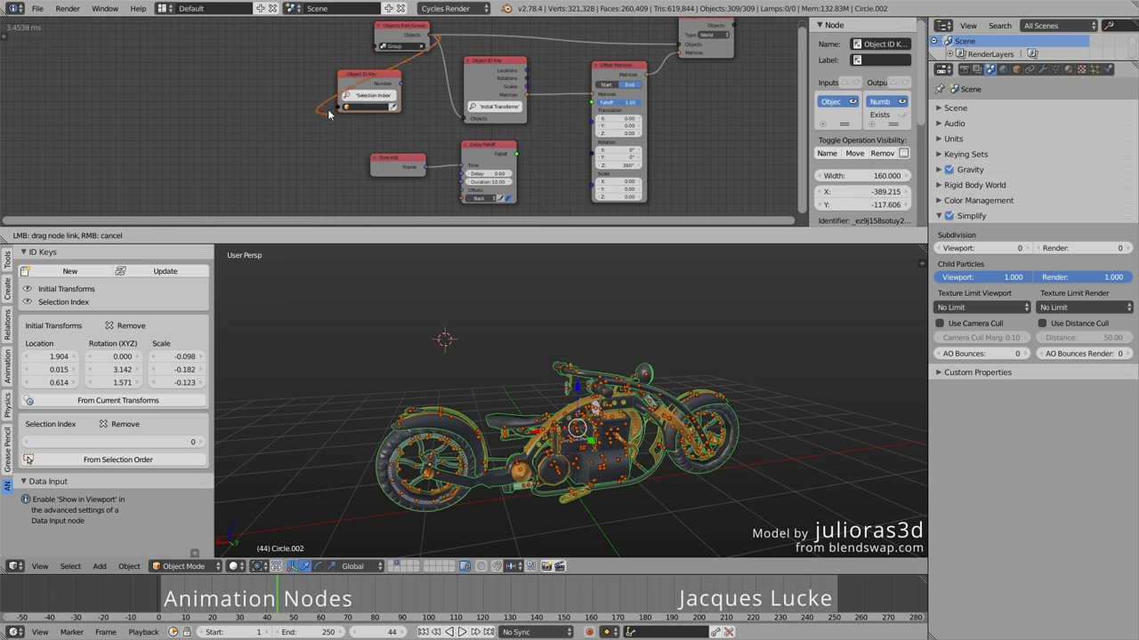
drag(336, 108, 338, 107)
drag(401, 89, 462, 197)
Step: Link Numbers to Delay Falloff Offsets and Delay Falloff to Offset Matrices' Falloff, then play the animation from the start
key(a)
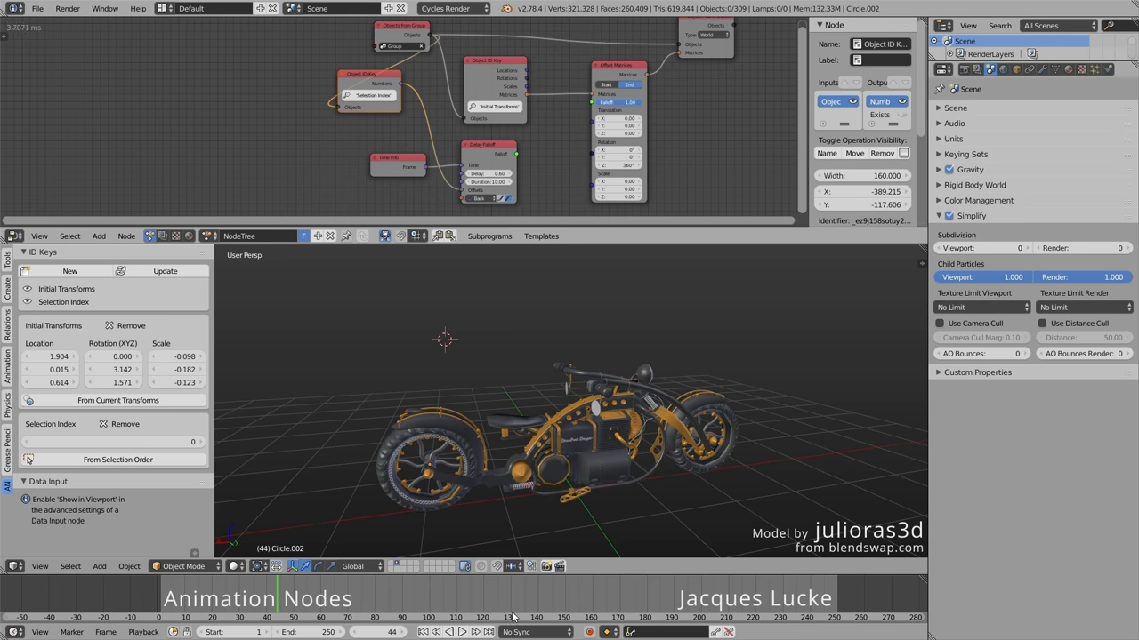
click(425, 633)
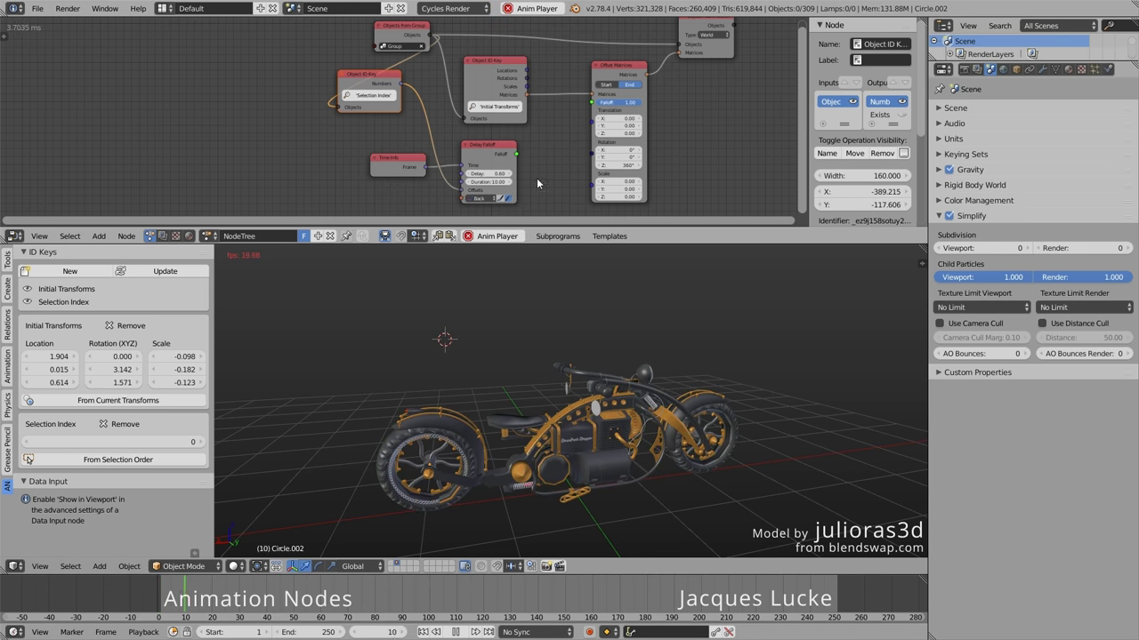
drag(517, 155, 592, 103)
key(alt+a)
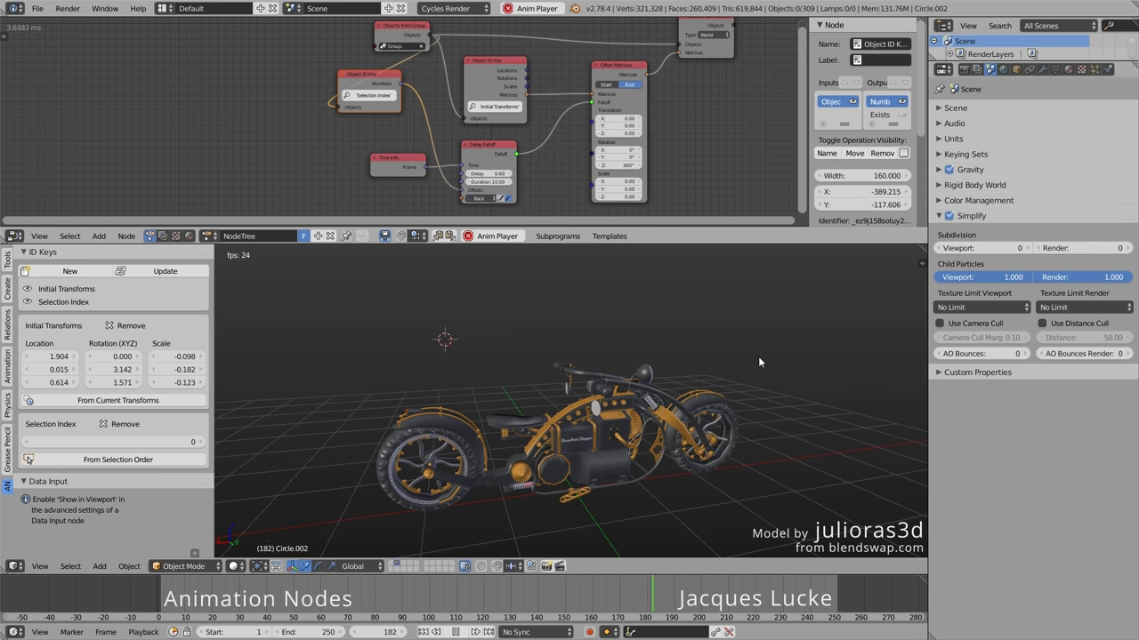
key(alt+a)
Step: Circle-select the parts in order: rear wheel first, then front wheel, then engine and remaining parts
right_click(724, 459)
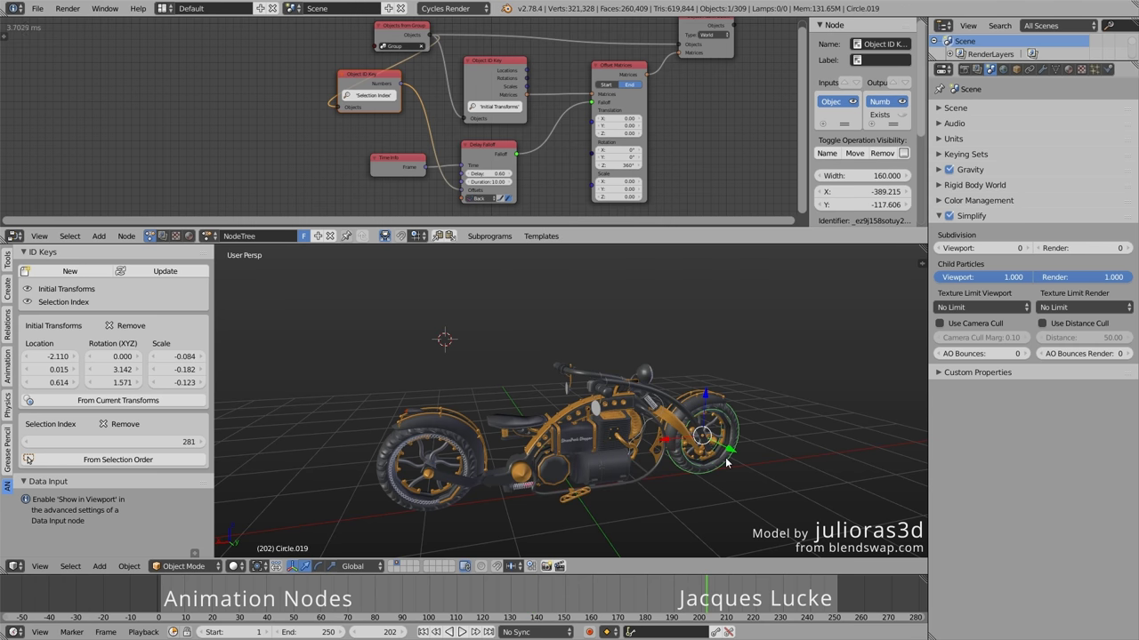
key(c)
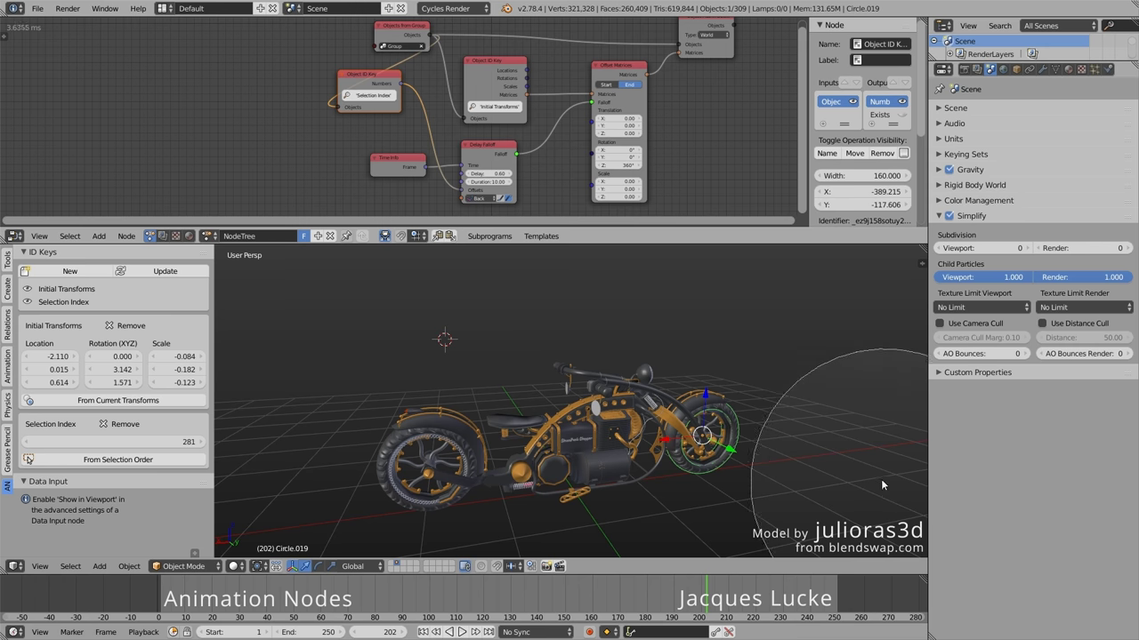
drag(845, 459, 800, 432)
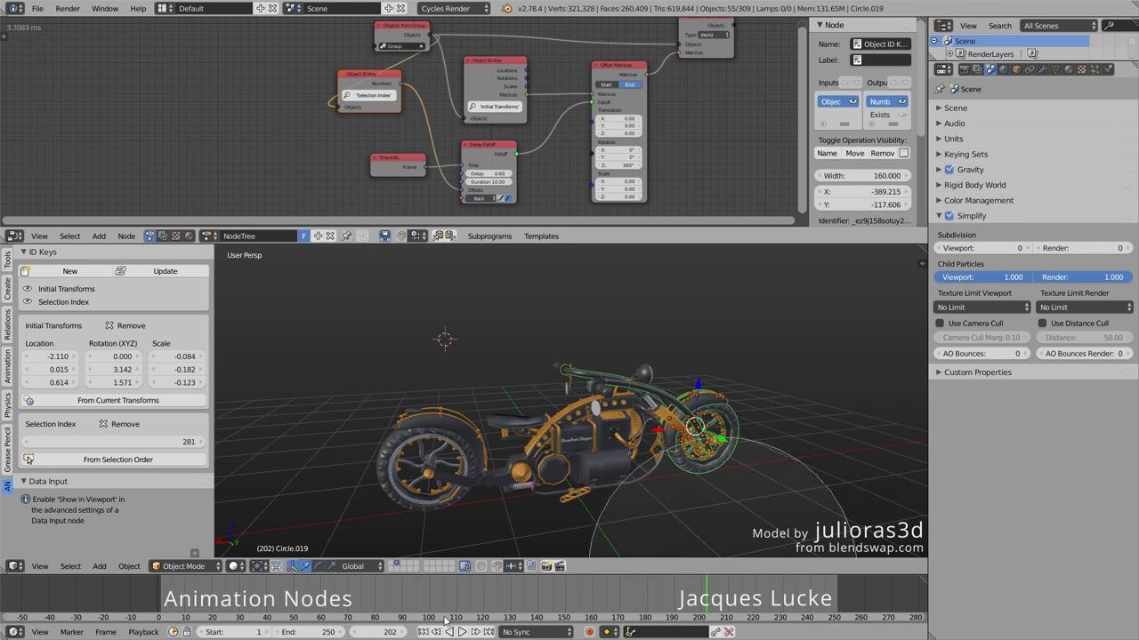
mouse_move(313, 513)
mouse_down()
mouse_move(365, 471)
mouse_move(543, 531)
mouse_move(857, 440)
mouse_up()
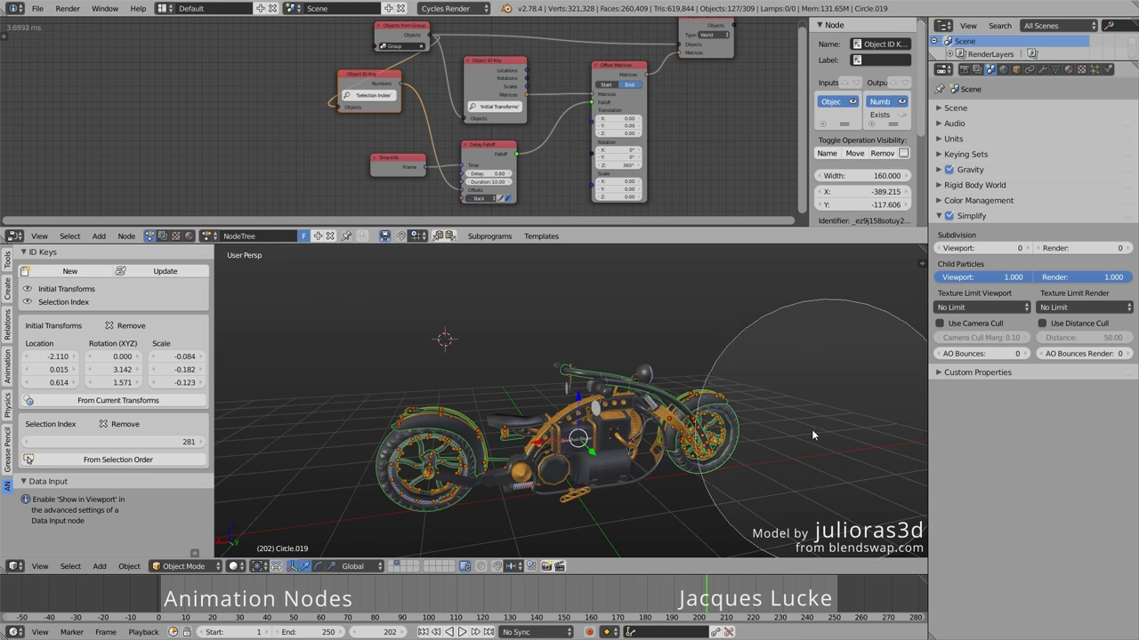
drag(761, 414, 542, 466)
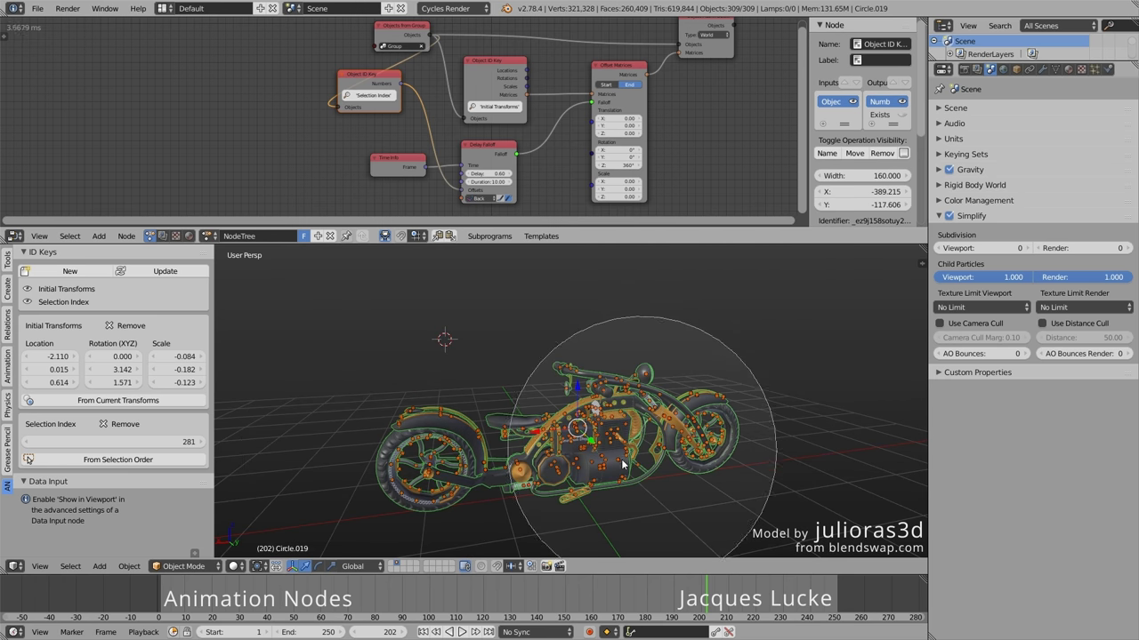
right_click(542, 465)
Step: Store the selection order as Selection Index, deselect all, and replay the assembly from frame 1
click(129, 461)
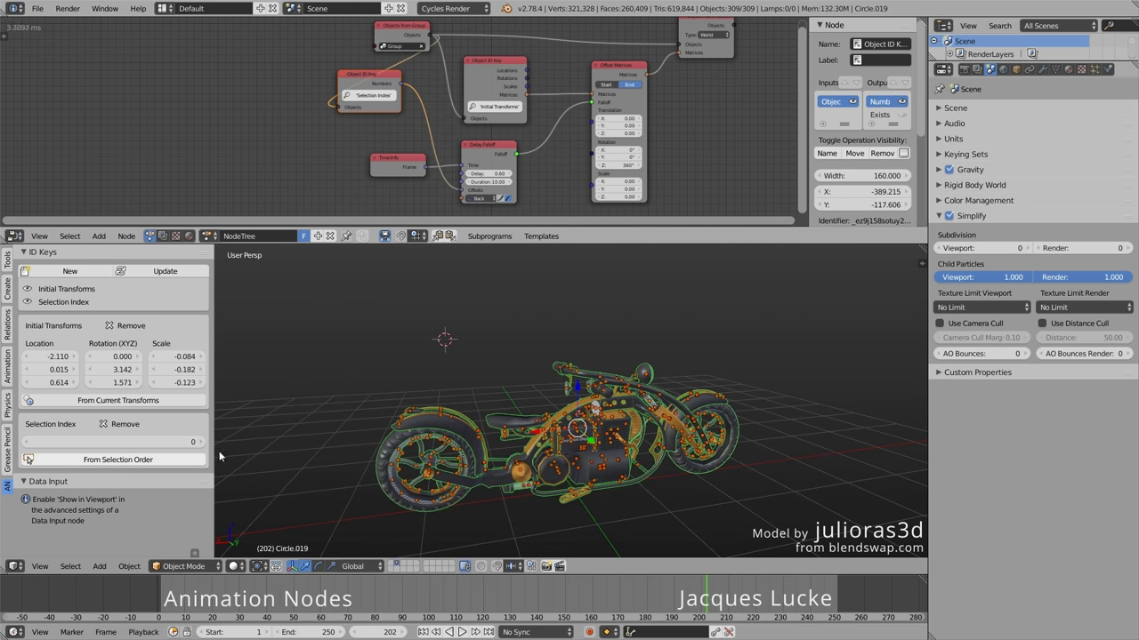
key(a)
click(425, 632)
key(alt+a)
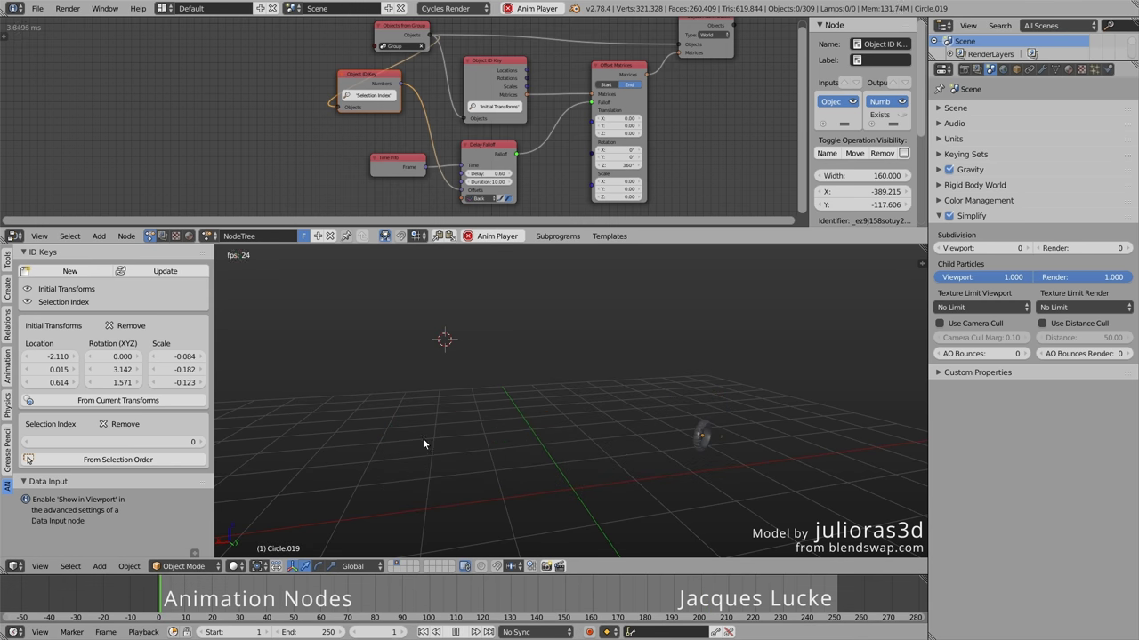